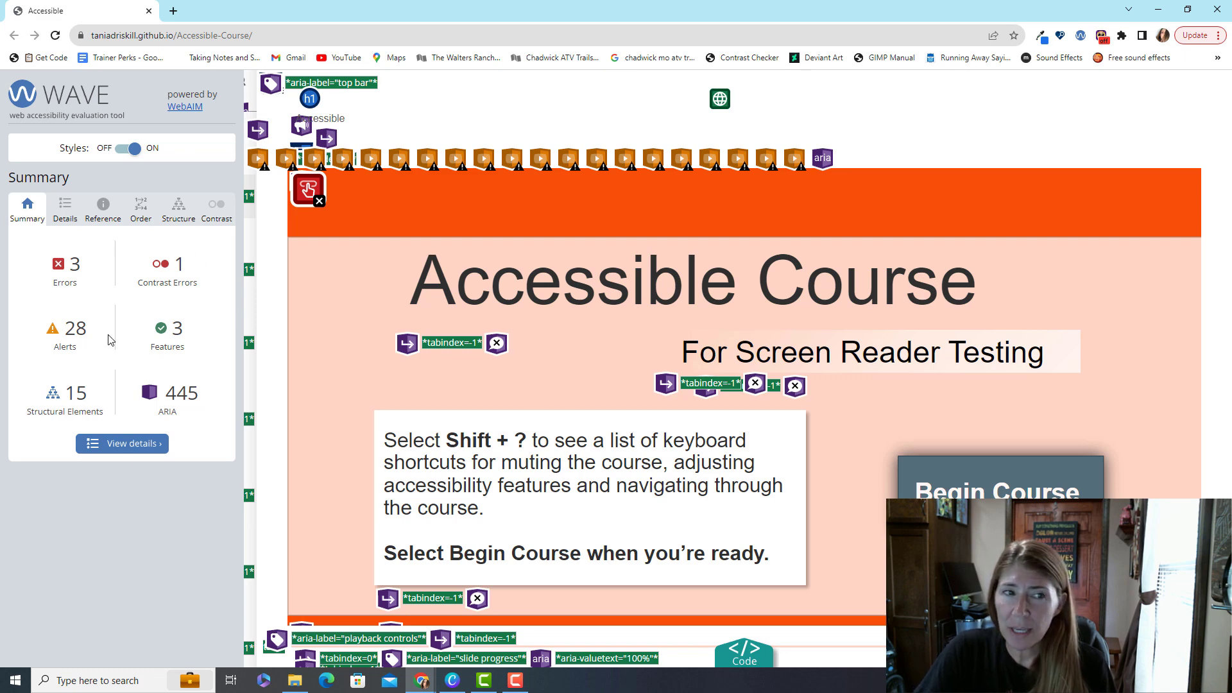
# Examine the detailed list of errors, contrast errors, alerts, features, structural elements and ARIA items in the WAVE report.
pyautogui.click(65, 205)
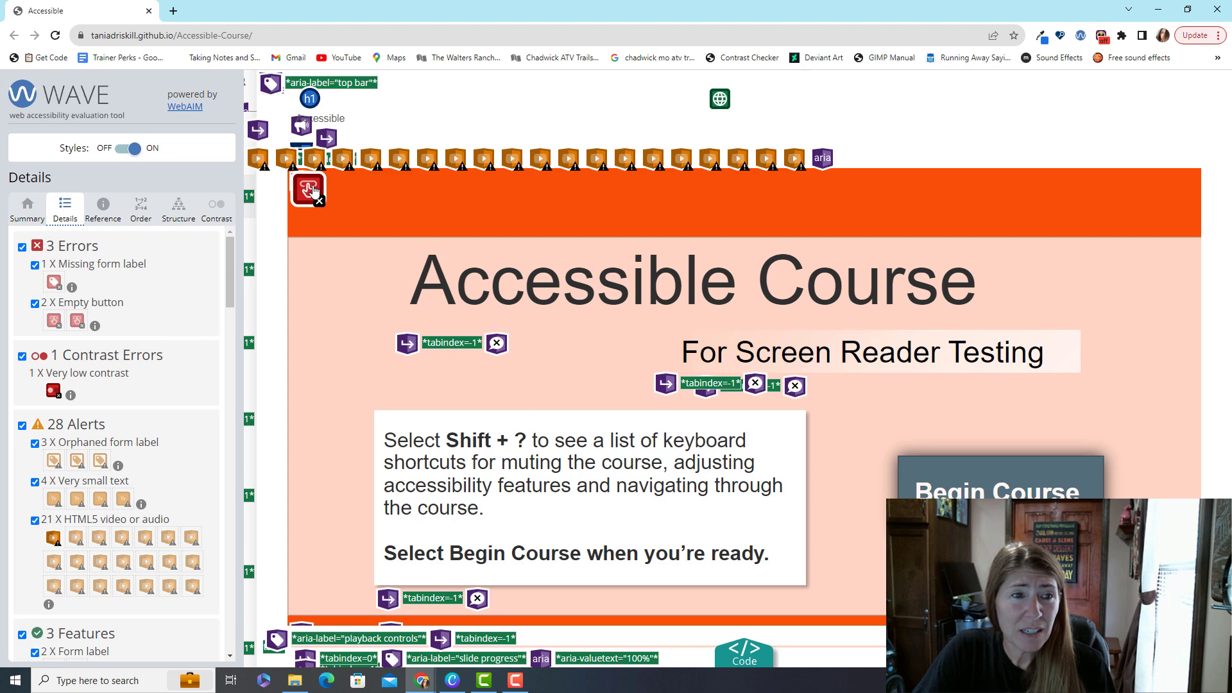
pyautogui.moveTo(303, 126)
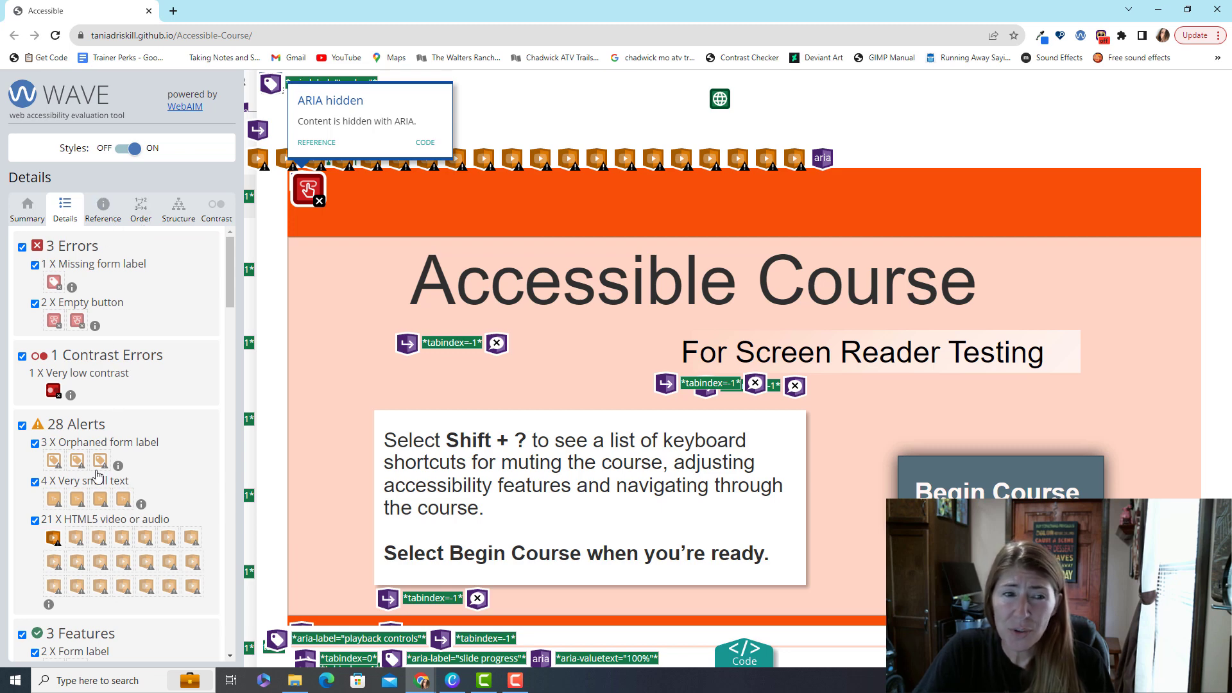
pyautogui.scroll(-1, 96, 475)
pyautogui.scroll(-5, 98, 476)
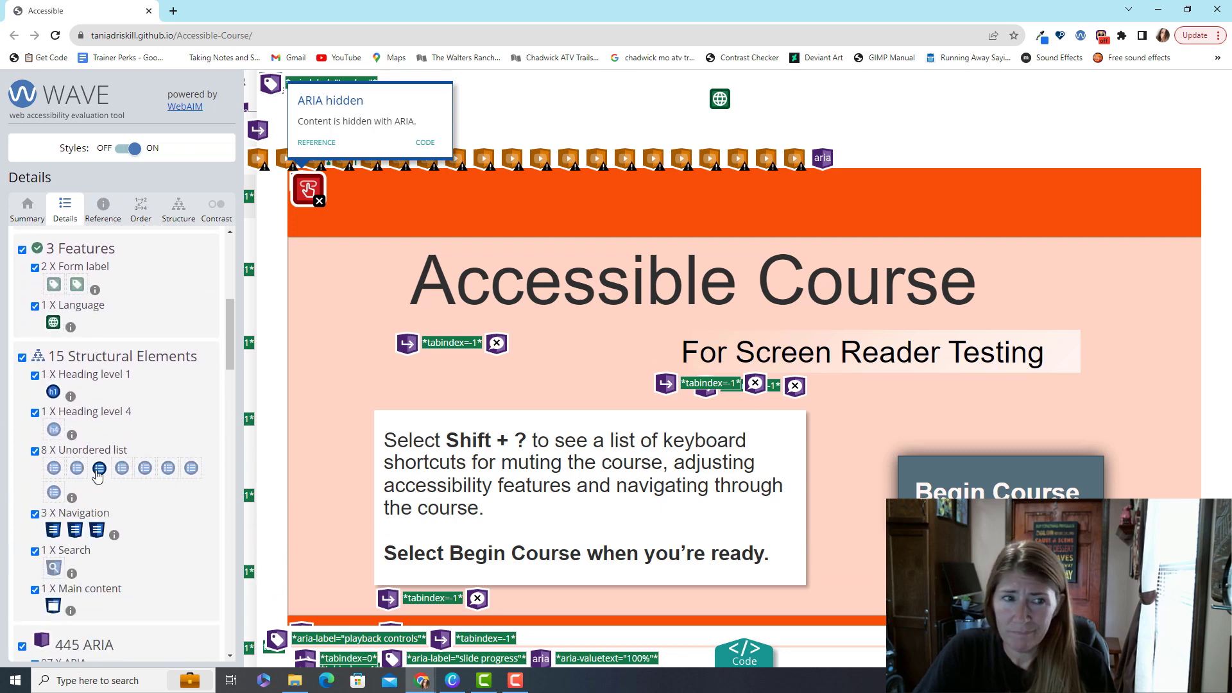
pyautogui.scroll(-3, 127, 513)
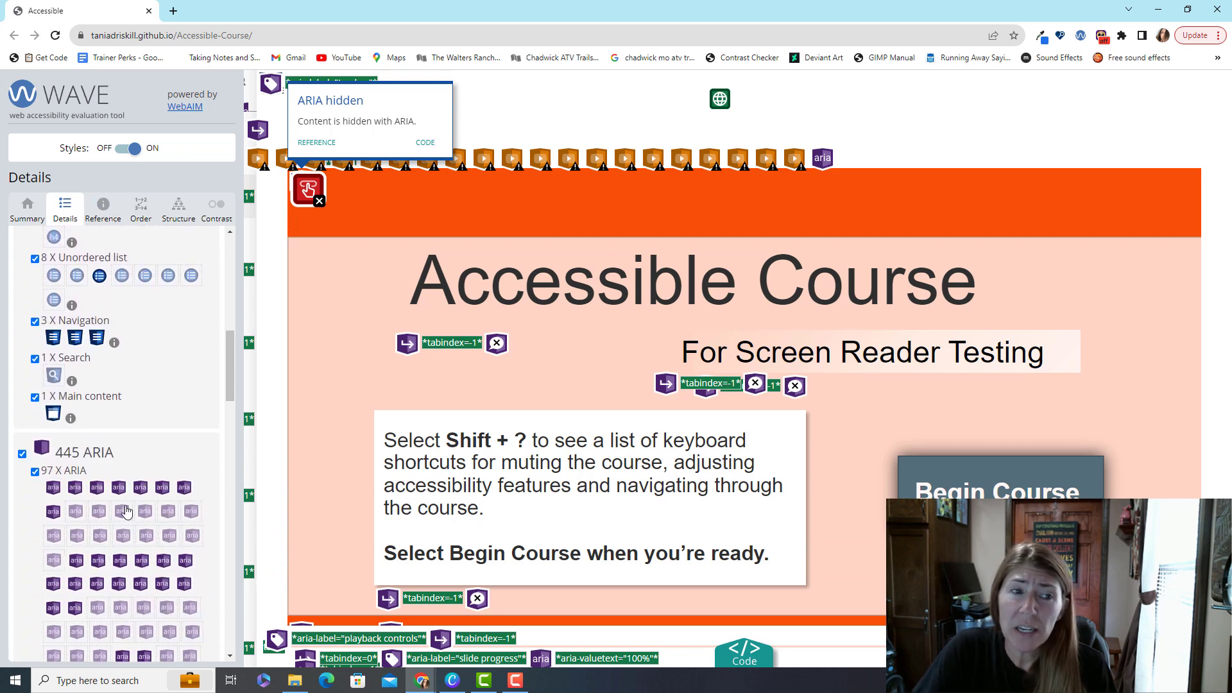
pyautogui.scroll(-10, 128, 507)
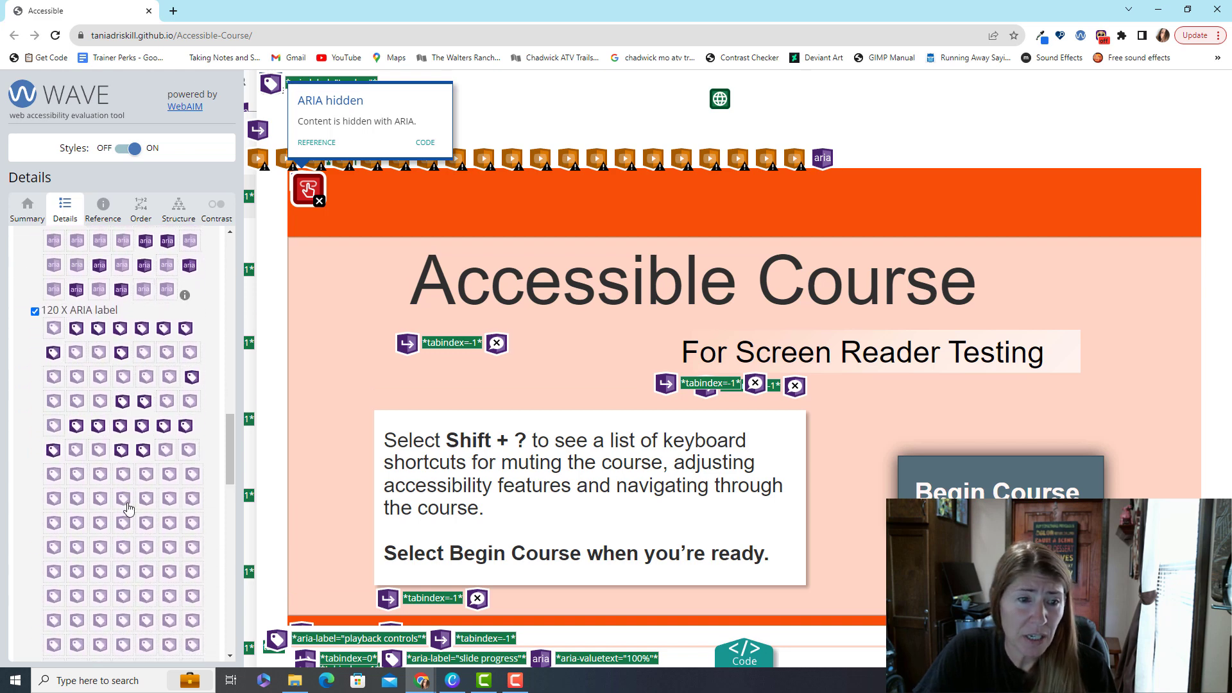
pyautogui.scroll(8, 133, 490)
pyautogui.scroll(5, 133, 491)
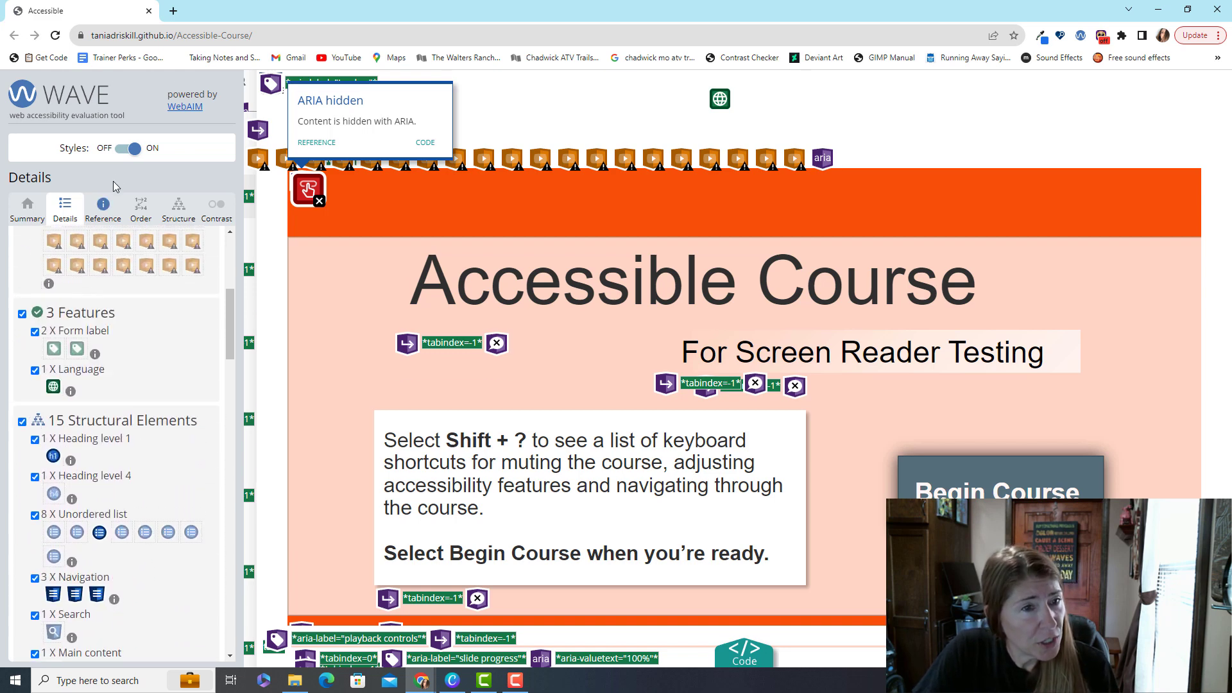
# Review the report's reference, navigation order, page structure and contrast information for the course page.
pyautogui.click(103, 209)
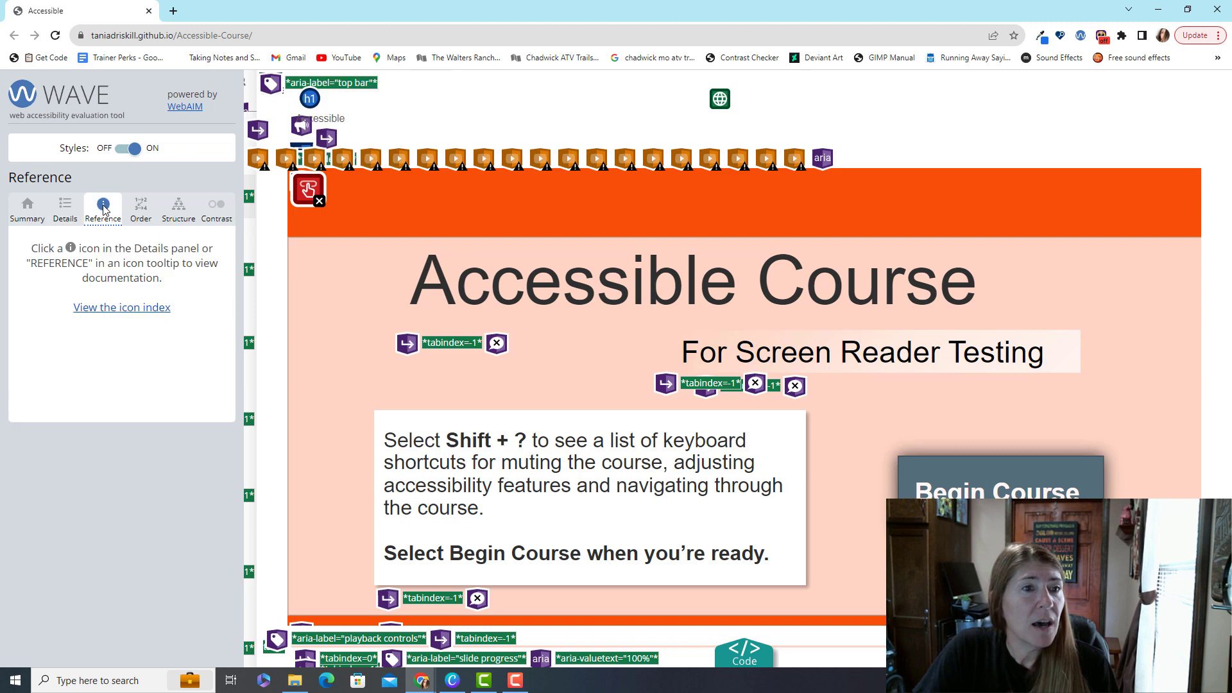
pyautogui.click(141, 204)
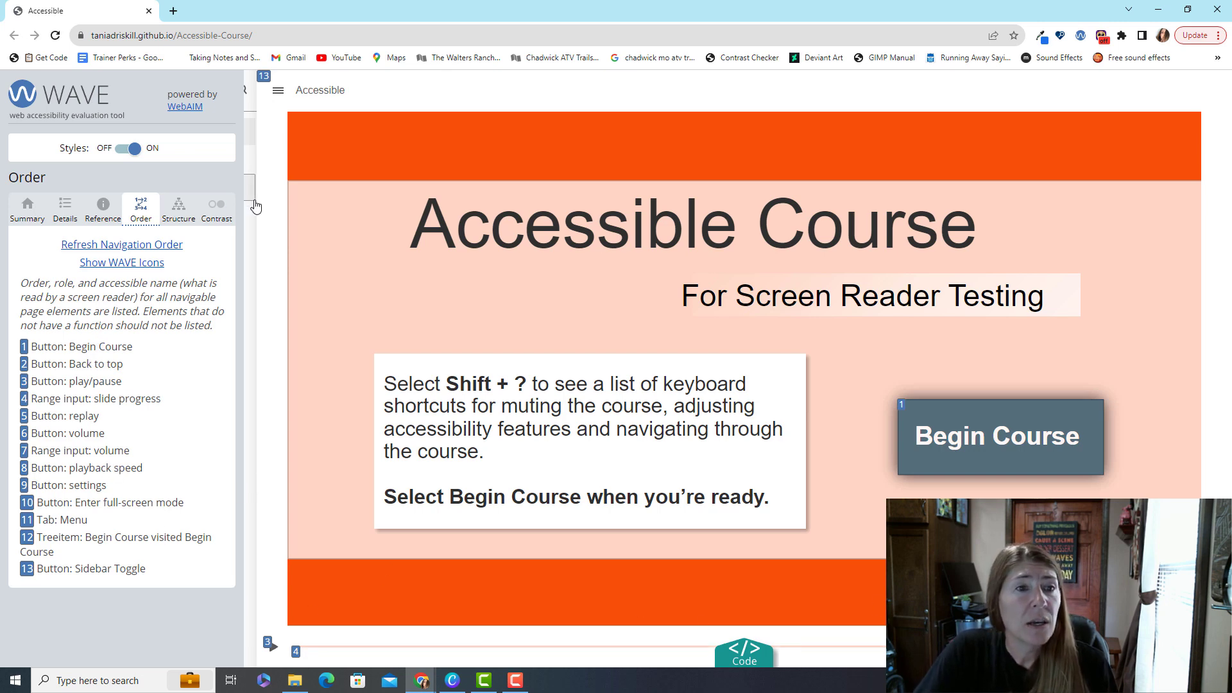
pyautogui.click(179, 208)
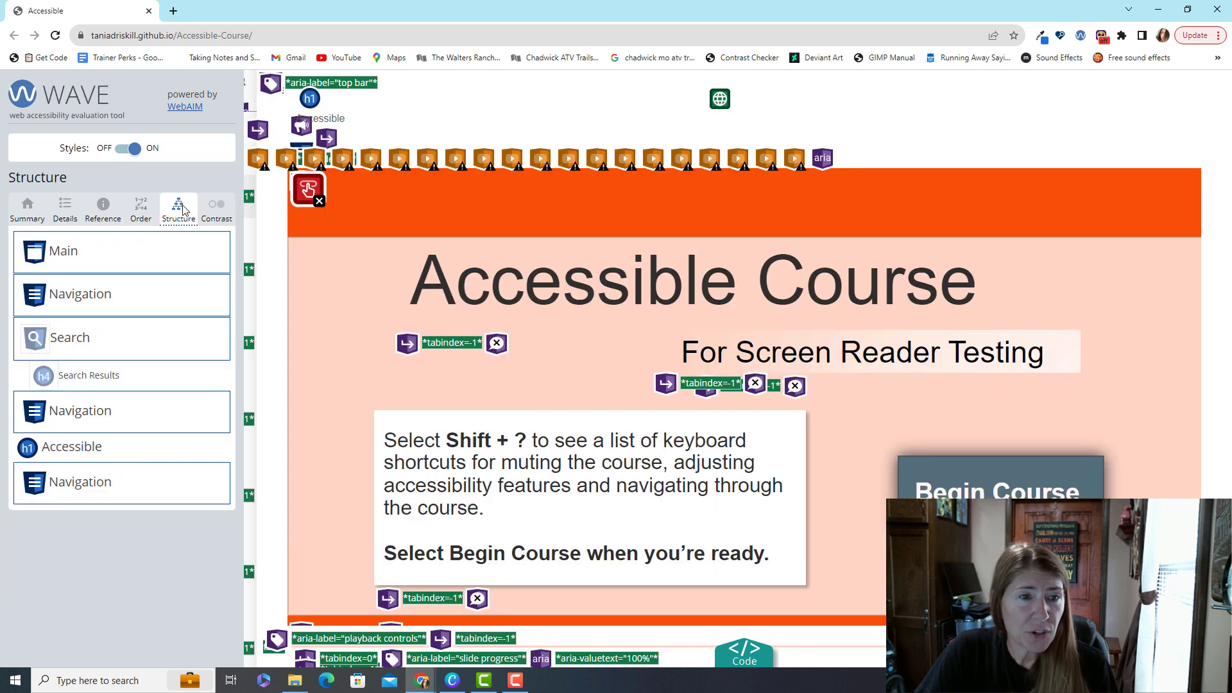
pyautogui.click(217, 213)
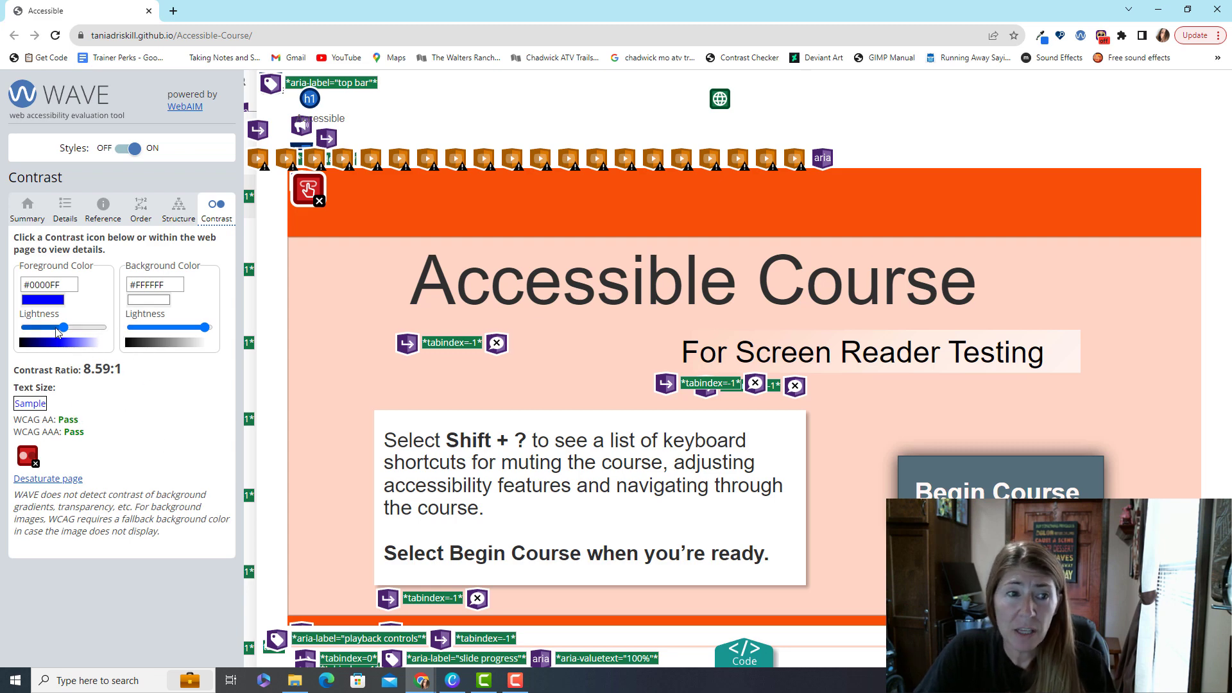
# Begin the course from its title slide to bring up the Welcome! slide.
pyautogui.click(39, 299)
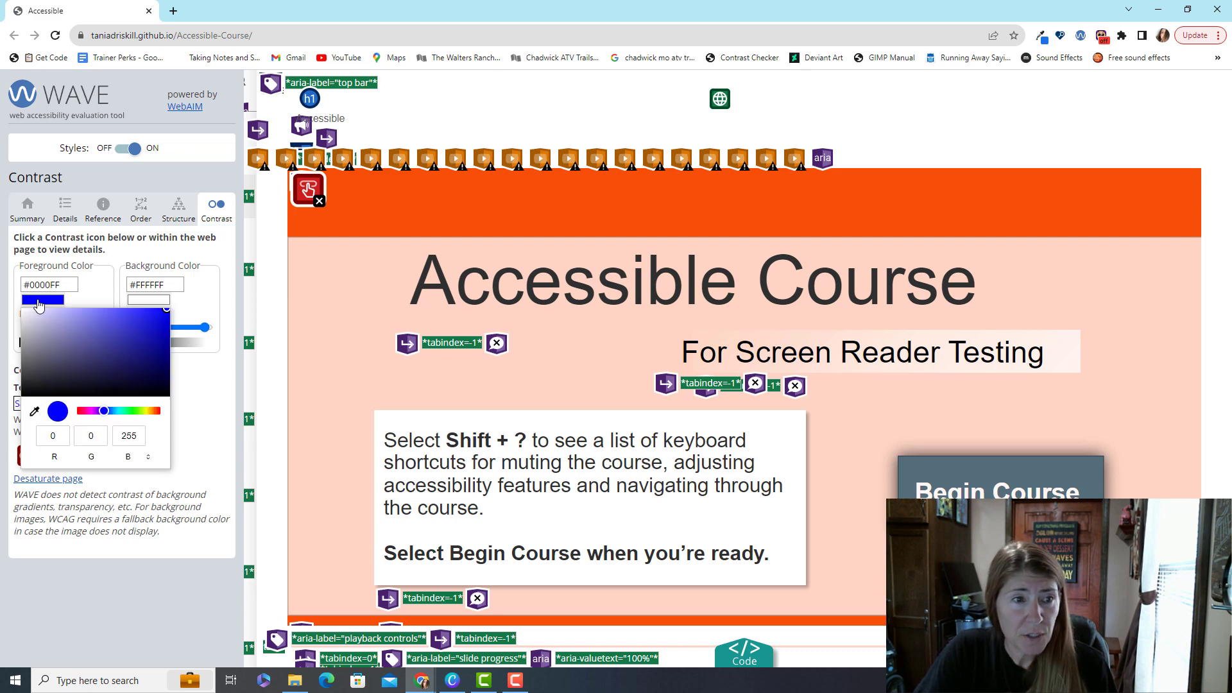
pyautogui.click(979, 474)
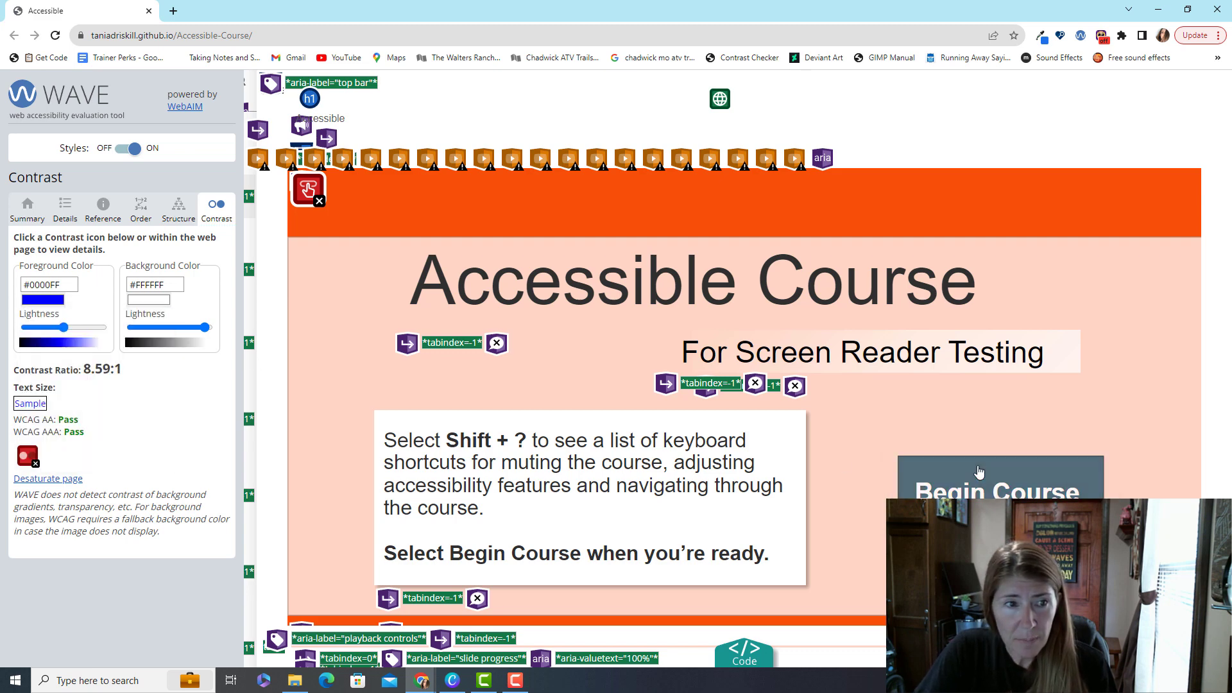
pyautogui.click(977, 472)
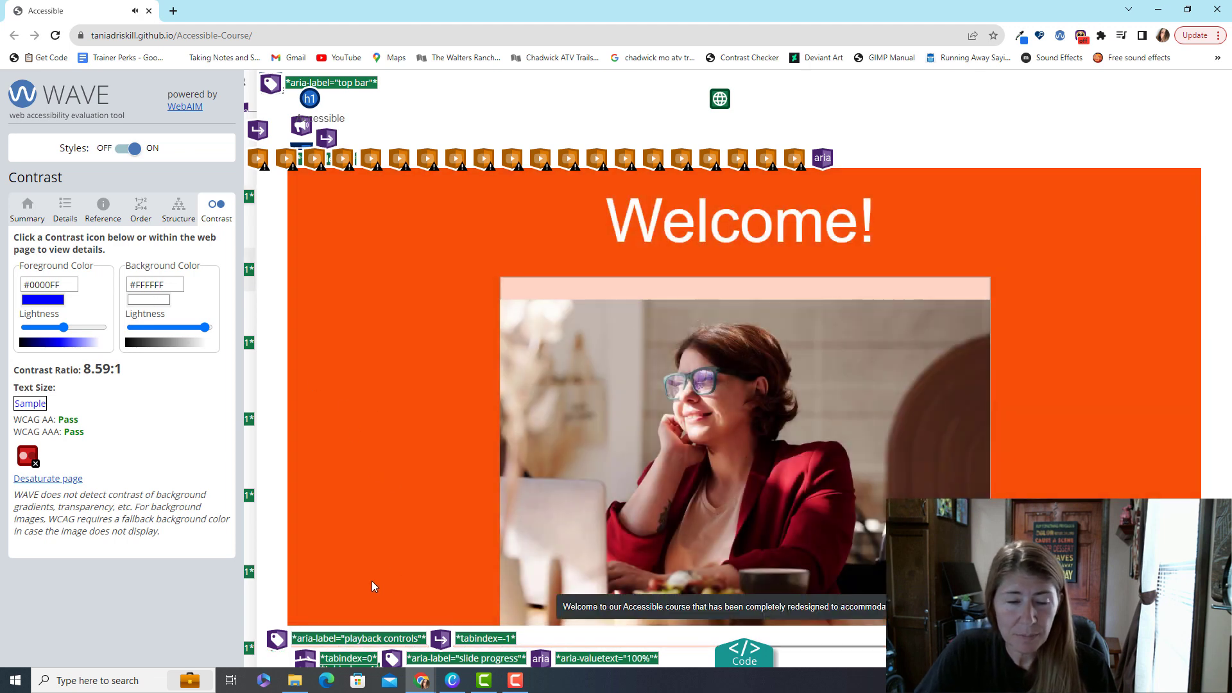
# Sample the Welcome! heading text as the contrast check's foreground color, #FFFFFF.
pyautogui.click(53, 300)
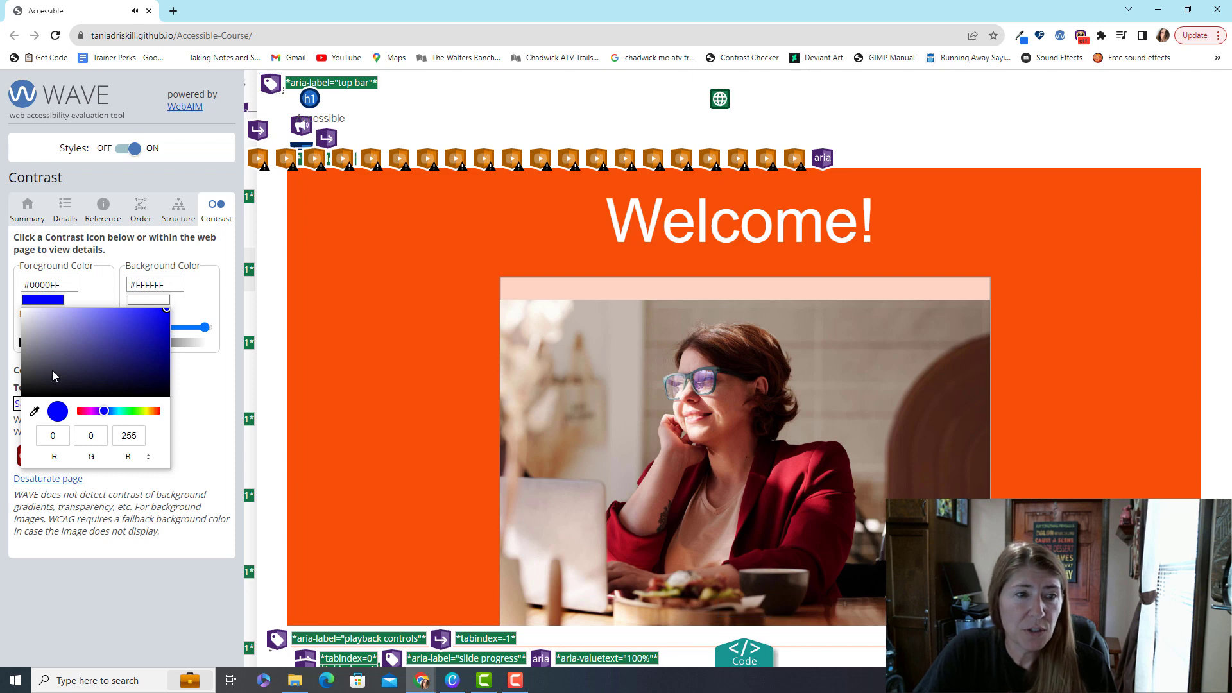
pyautogui.click(35, 412)
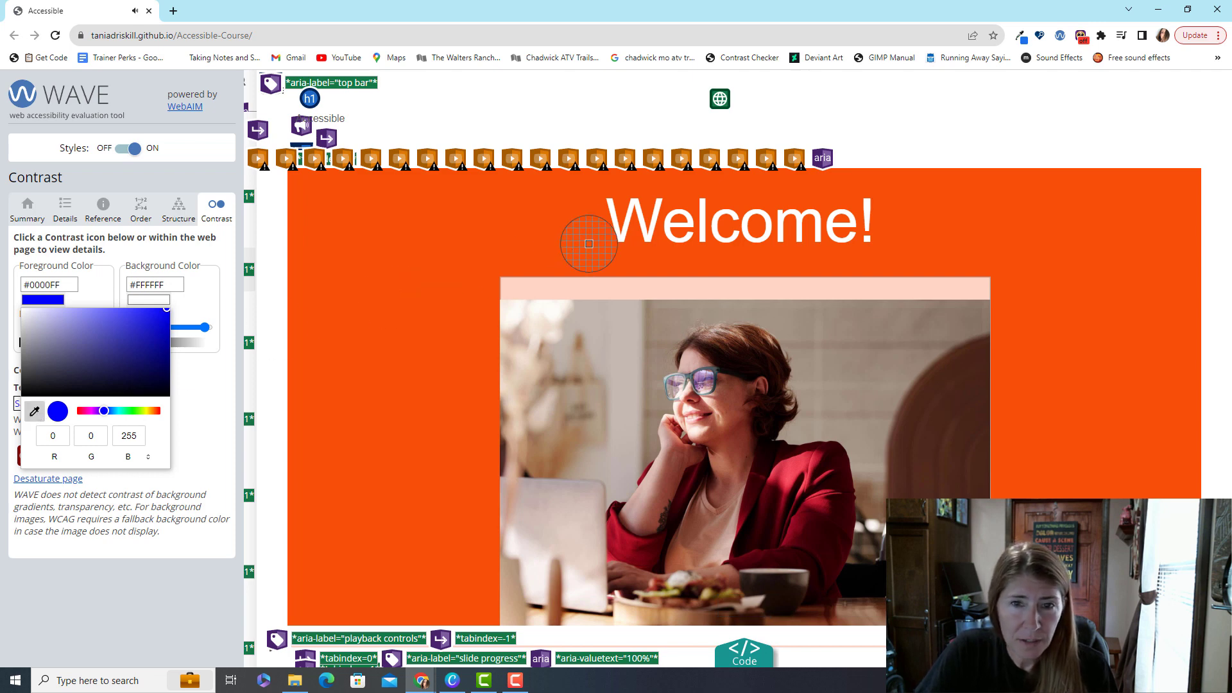
pyautogui.click(628, 214)
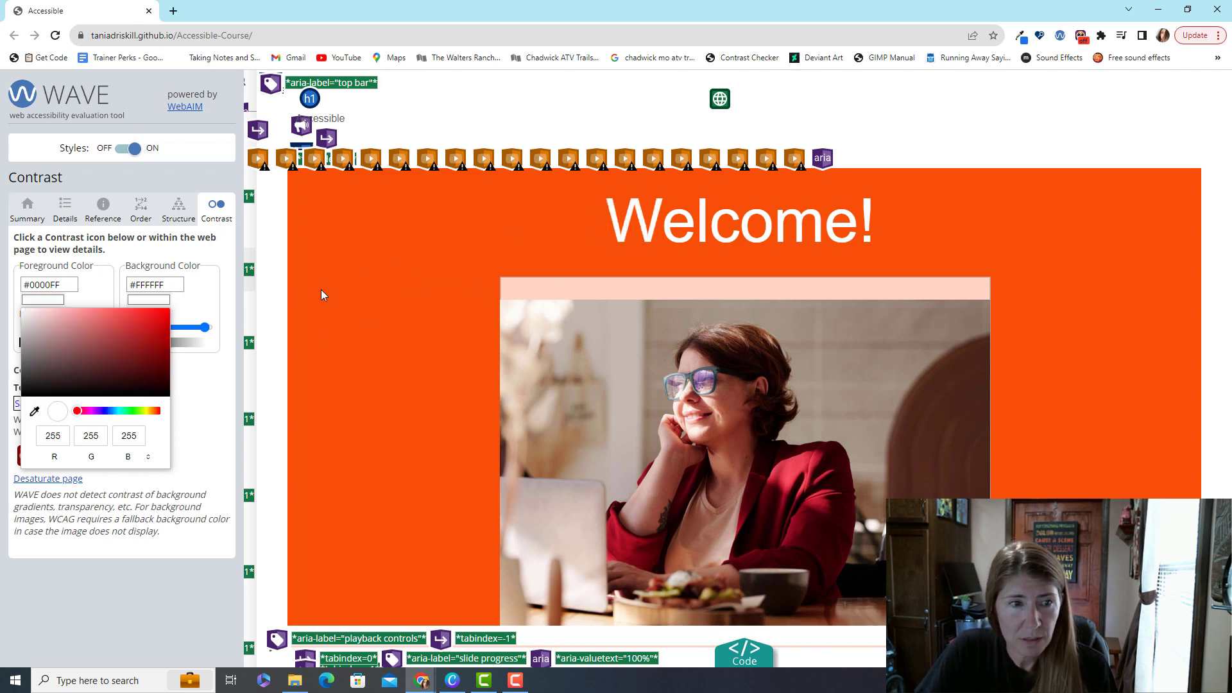
pyautogui.click(187, 314)
# Sample the orange slide area behind the heading as the contrast check's background color, #F84F08.
pyautogui.click(142, 328)
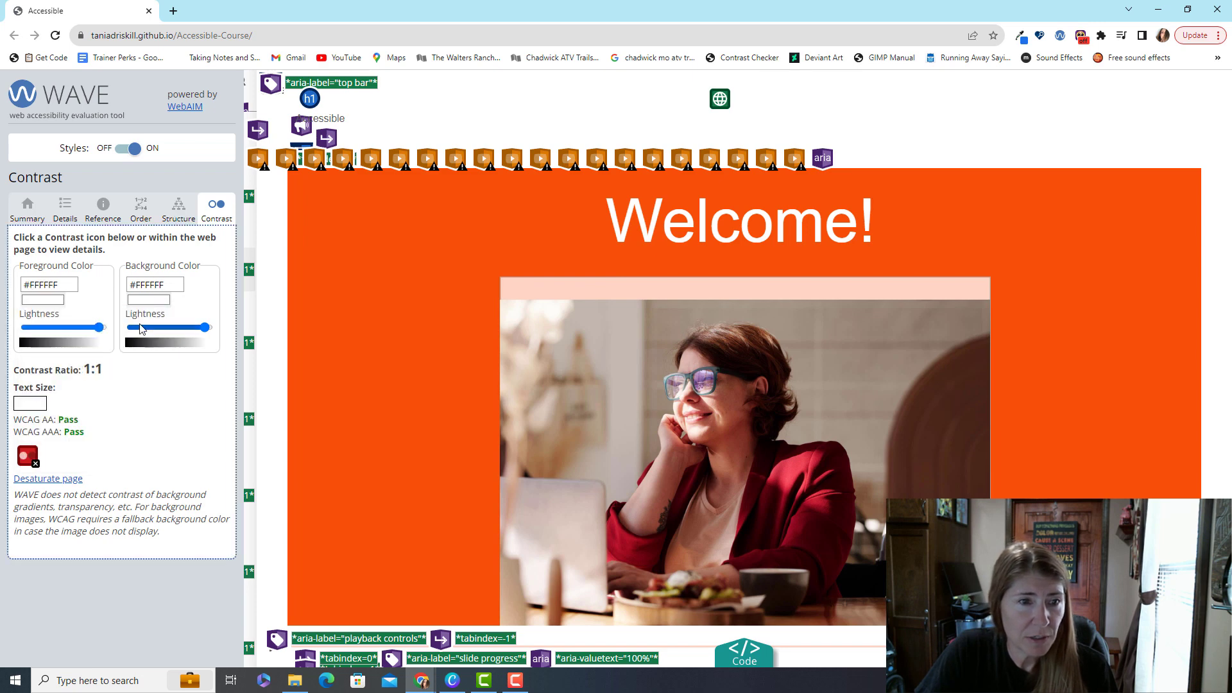
pyautogui.click(149, 300)
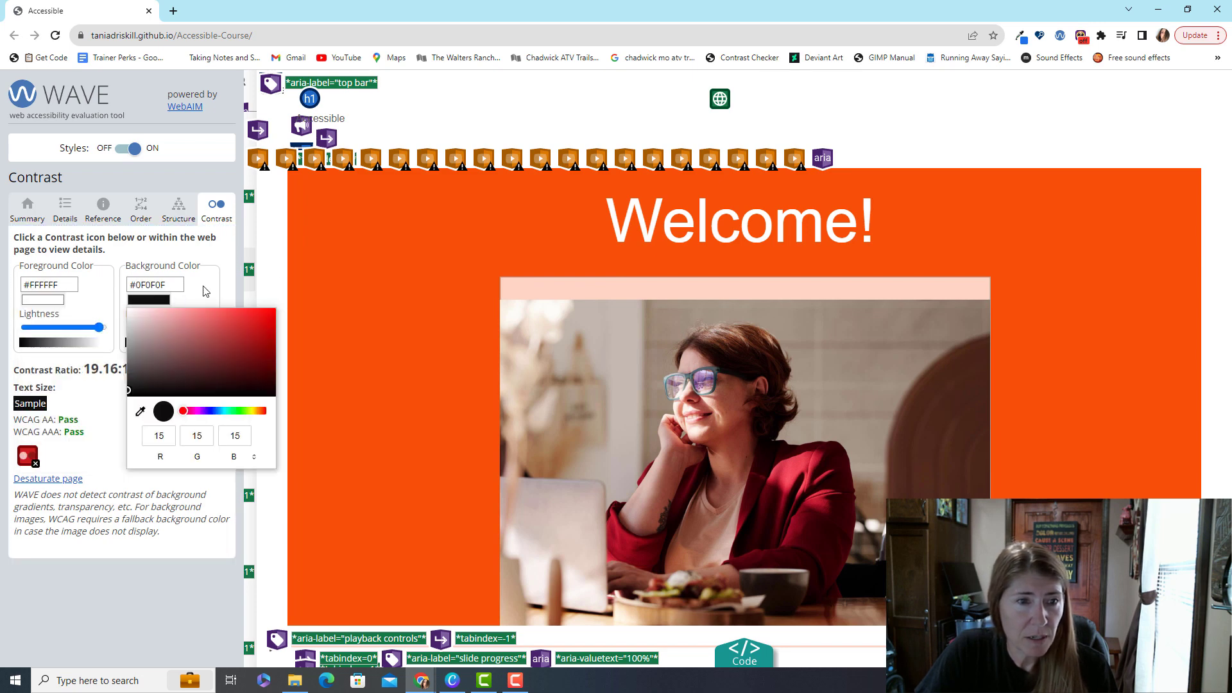
pyautogui.click(140, 411)
pyautogui.click(375, 297)
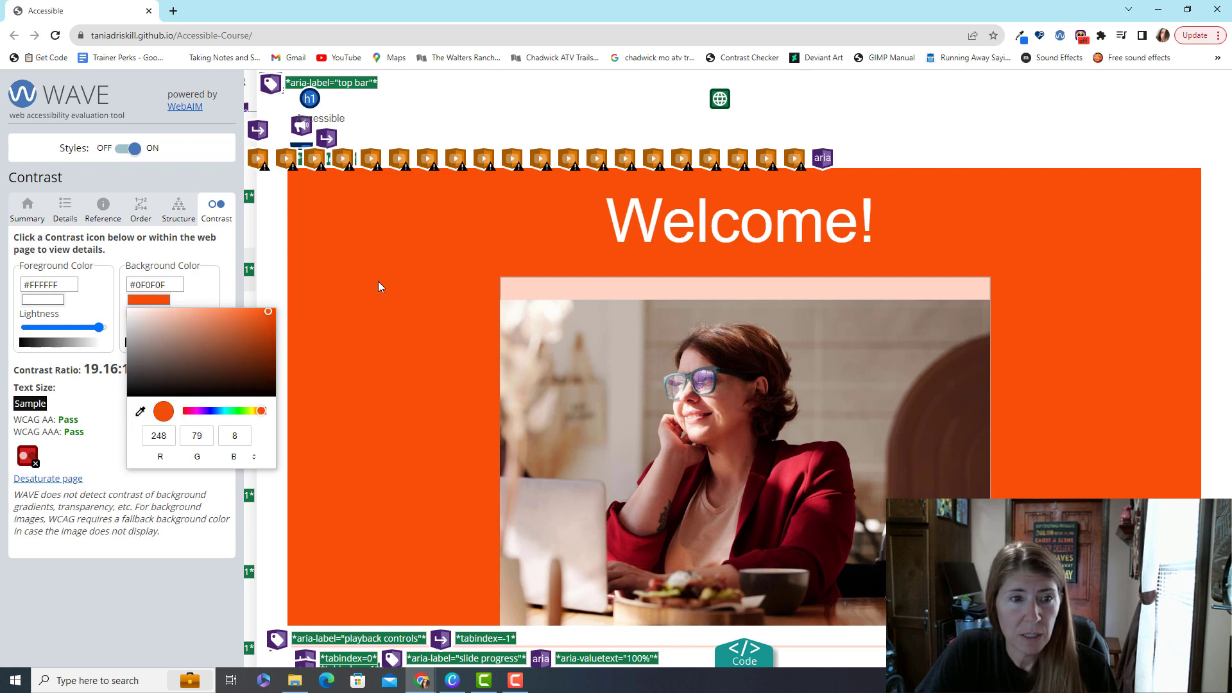
pyautogui.click(124, 464)
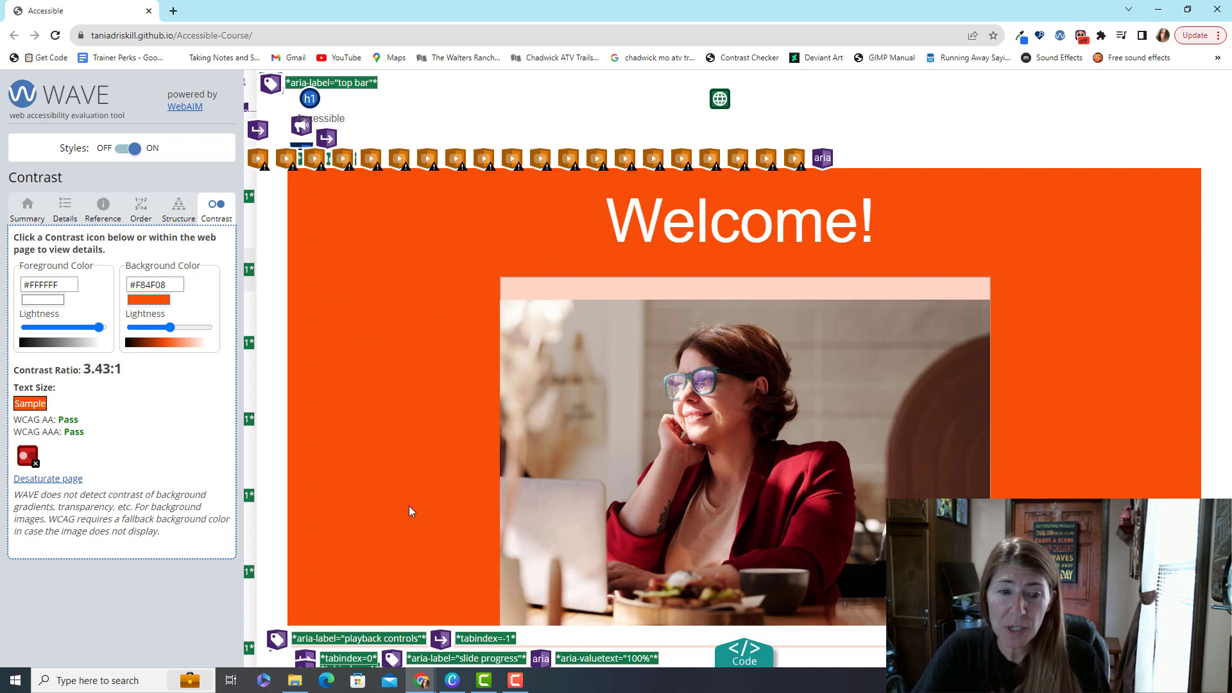
pyautogui.scroll(-2, 403, 553)
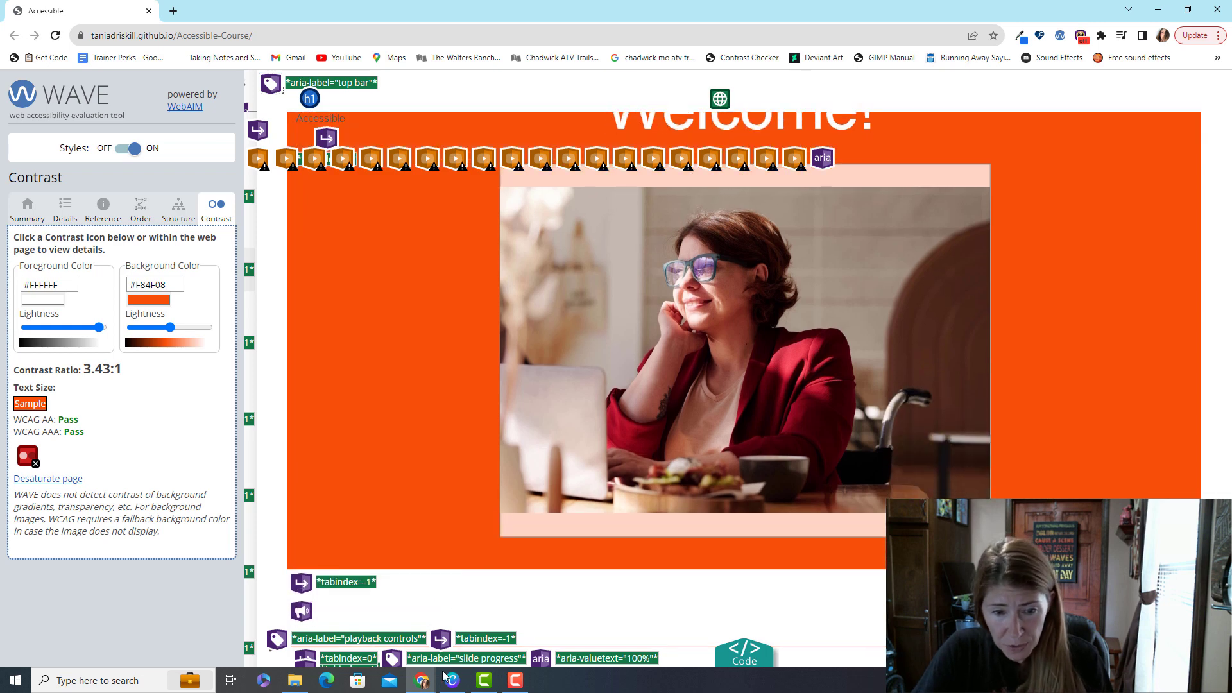
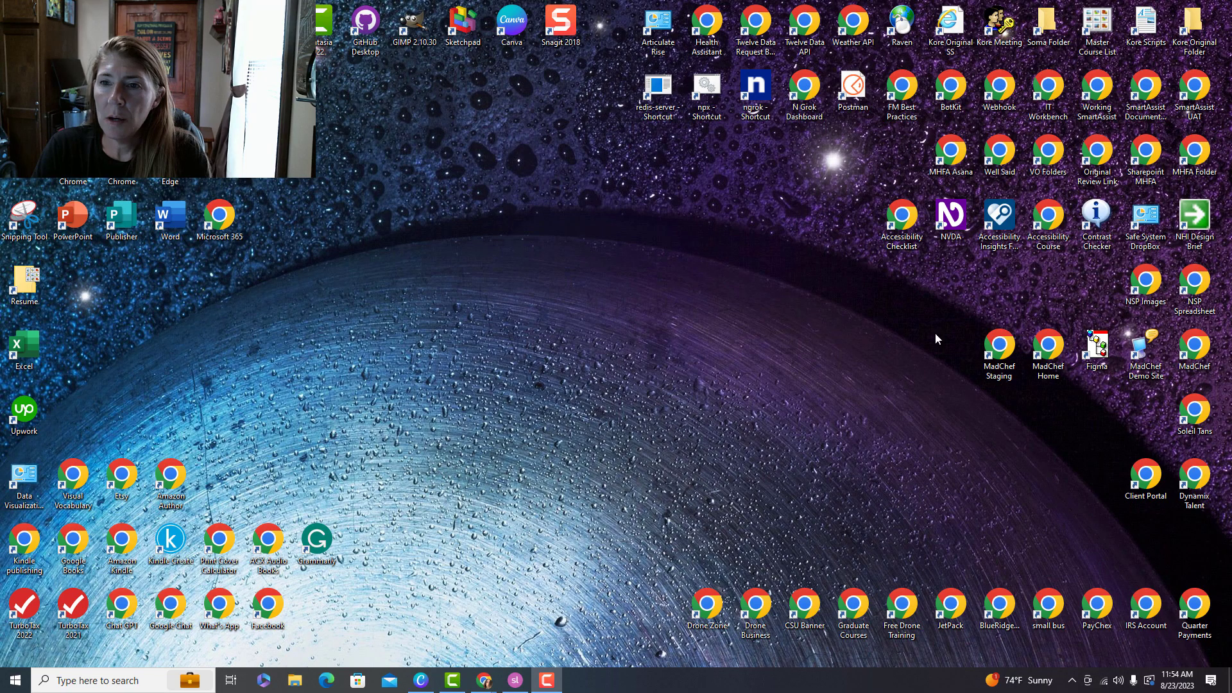
# Start the NVDA screen reader and accept its welcome dialog with the desktop keyboard layout.
pyautogui.doubleClick(948, 214)
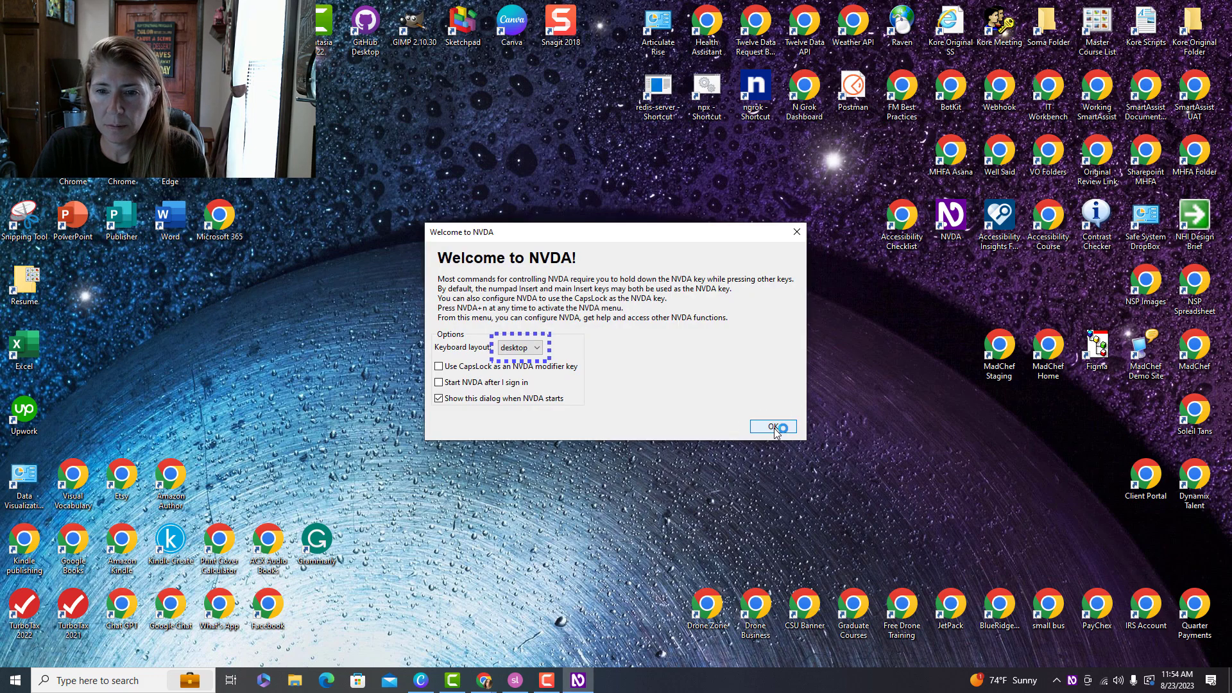
pyautogui.click(773, 427)
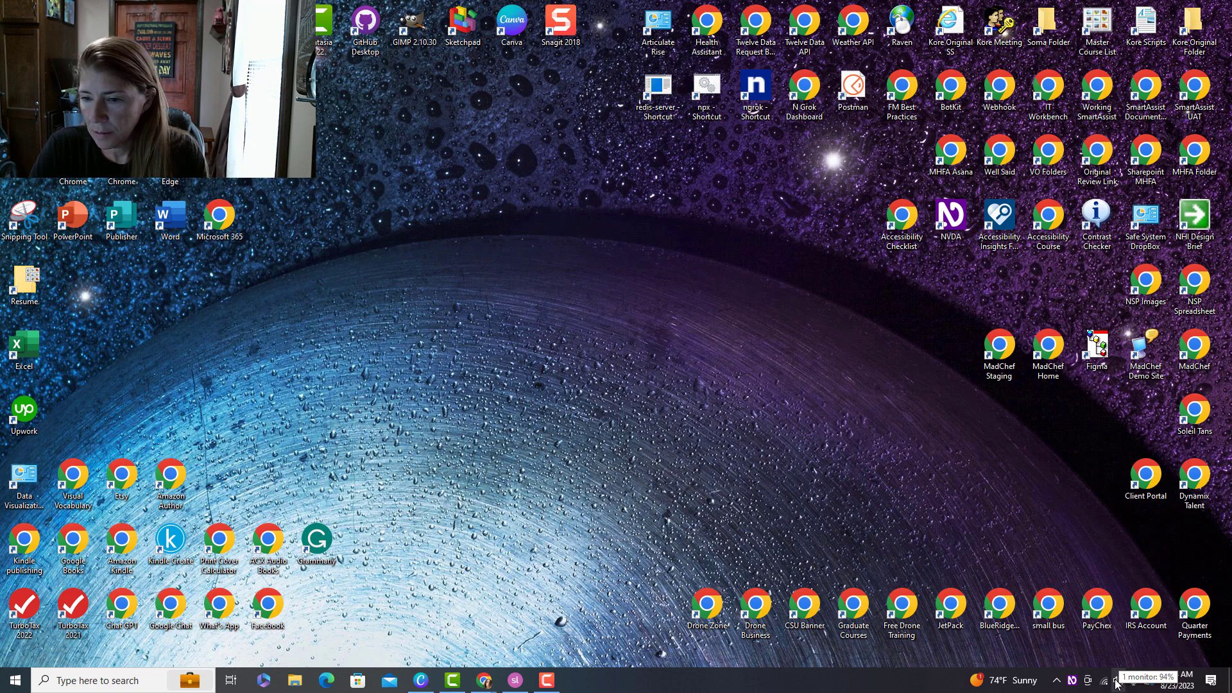
# Mute the computer's sound output so the screen reader is silent.
pyautogui.press('F1')
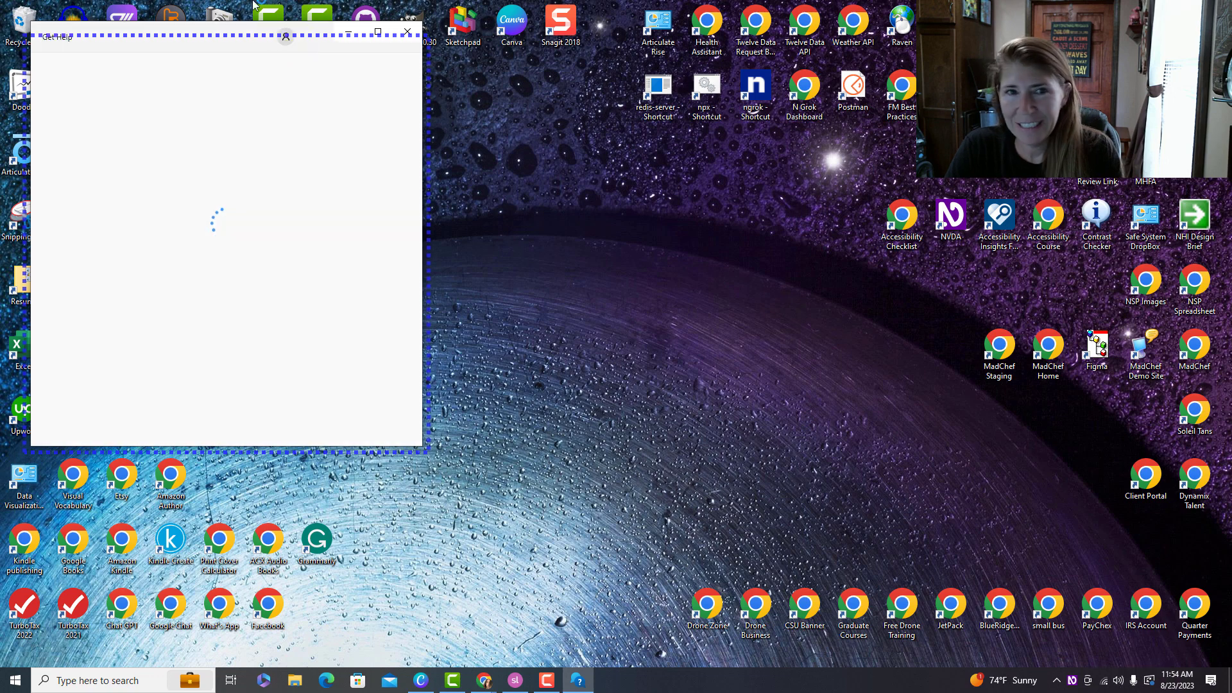
pyautogui.hotkey('alt', 'F4')
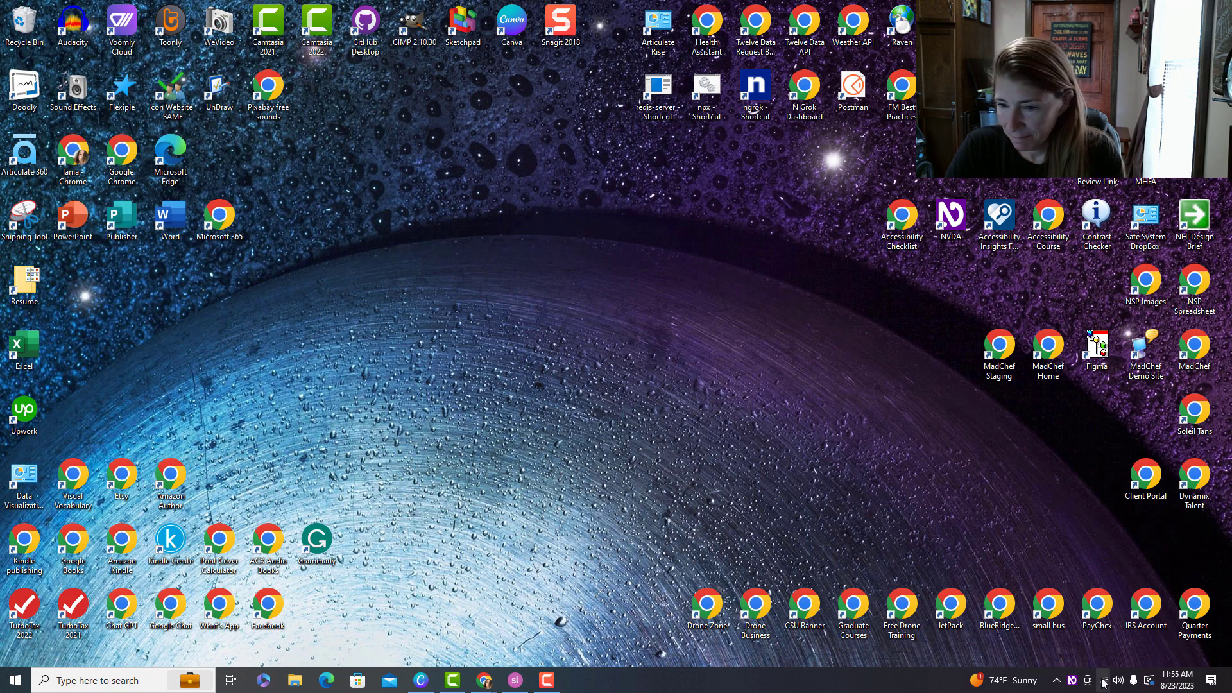
pyautogui.scroll(1, 1119, 684)
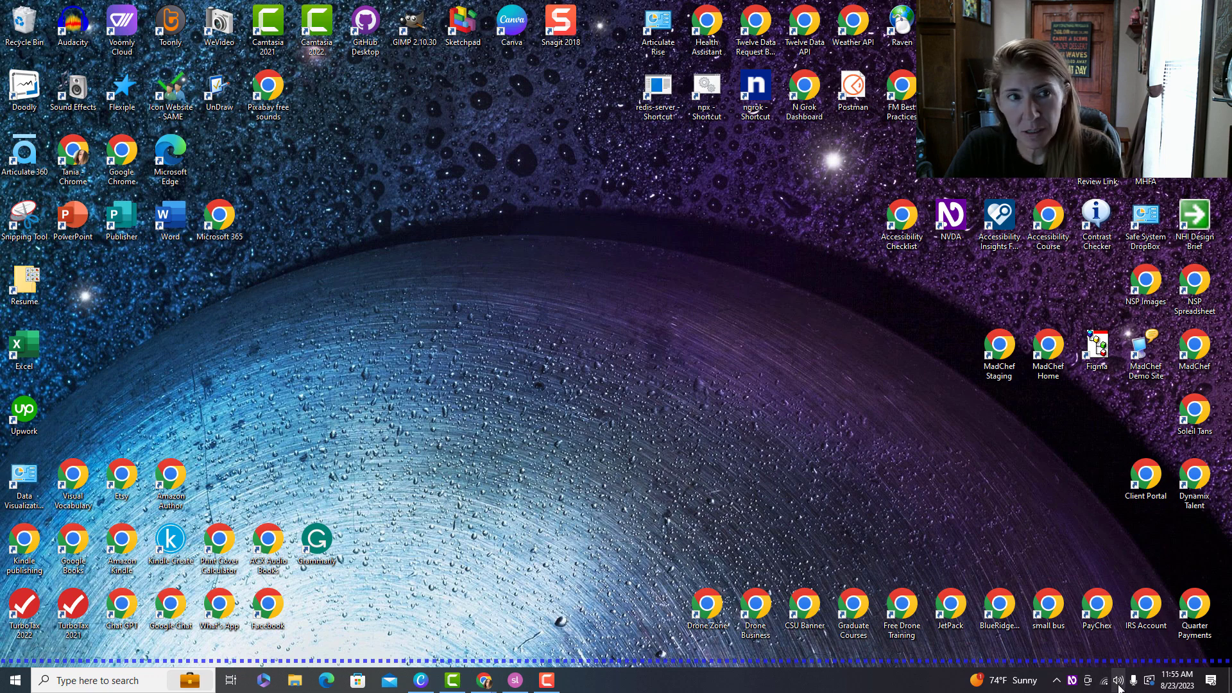
pyautogui.click(1119, 687)
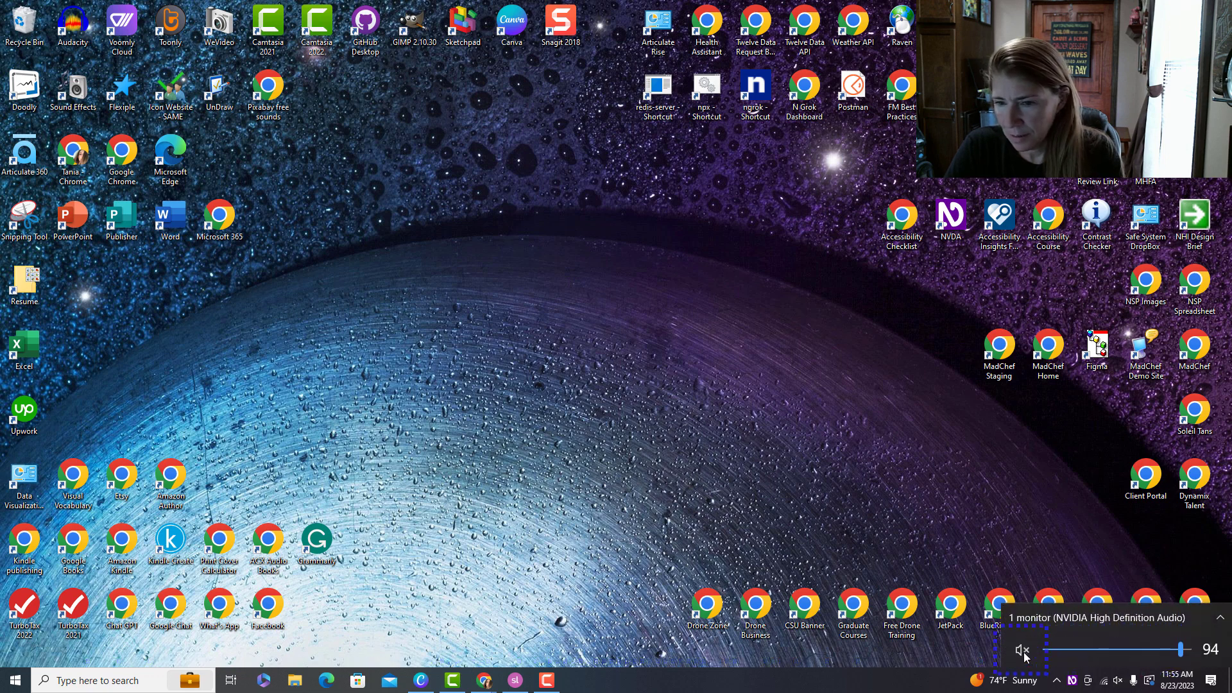
pyautogui.click(995, 548)
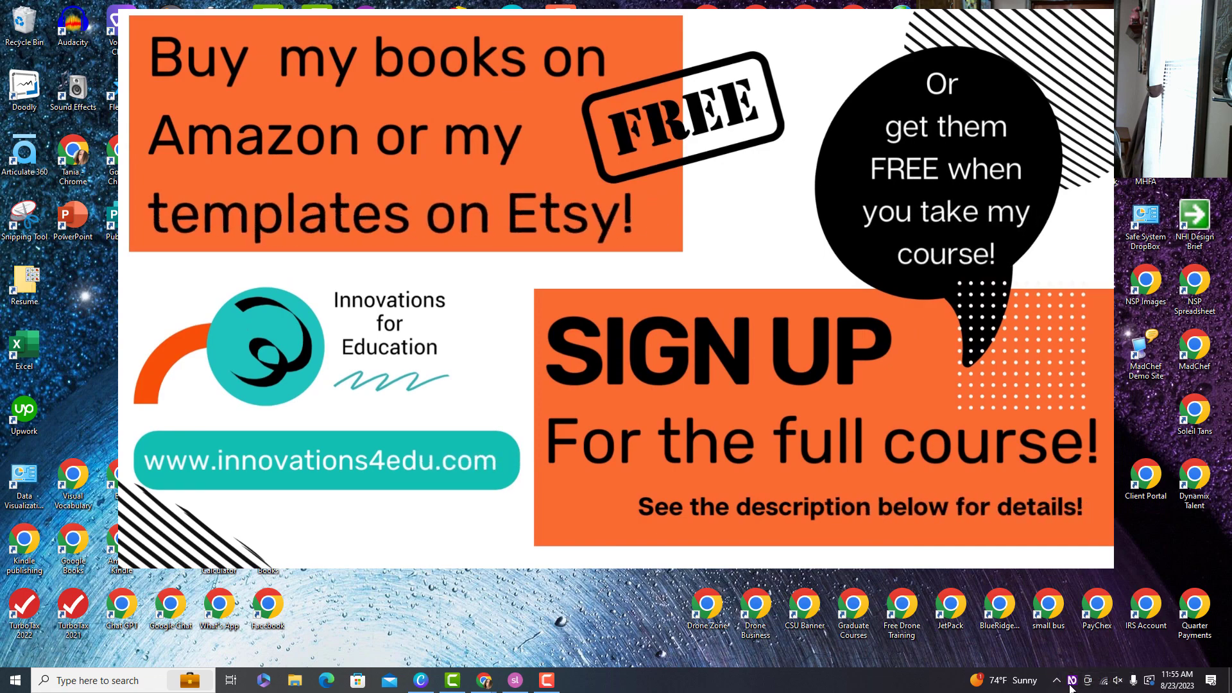
# Open NVDA's Speech Viewer and reposition its window near the edge of the desktop.
pyautogui.click(1058, 683)
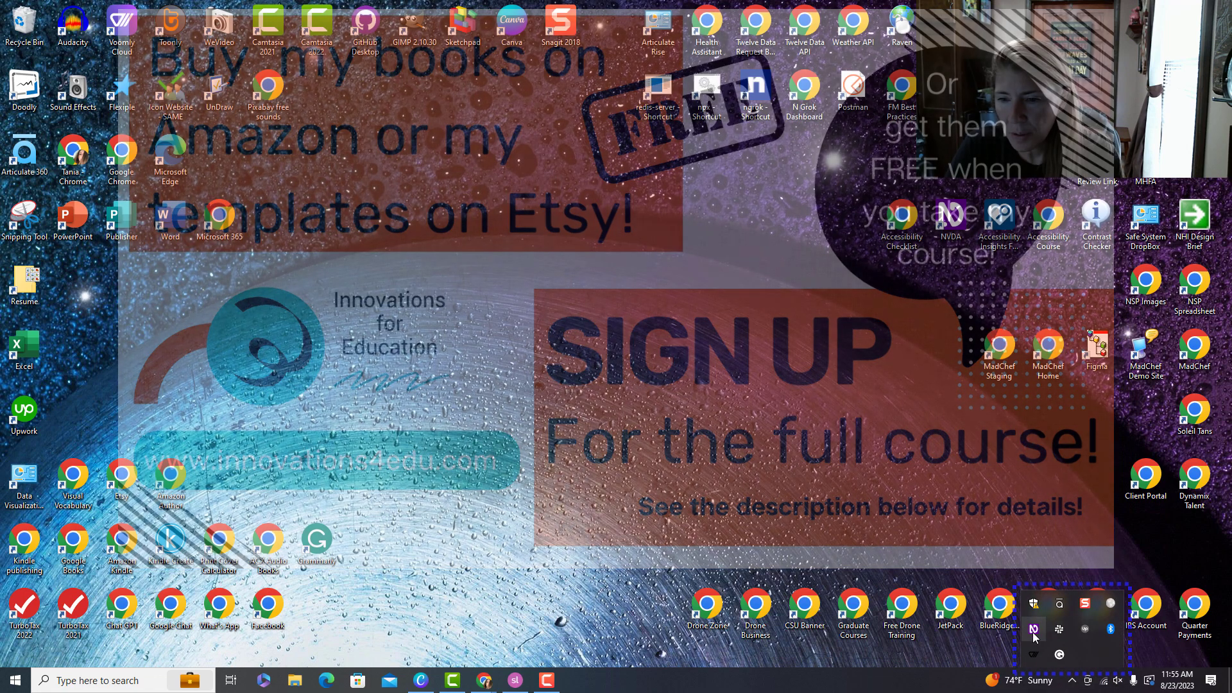
pyautogui.rightClick(1035, 632)
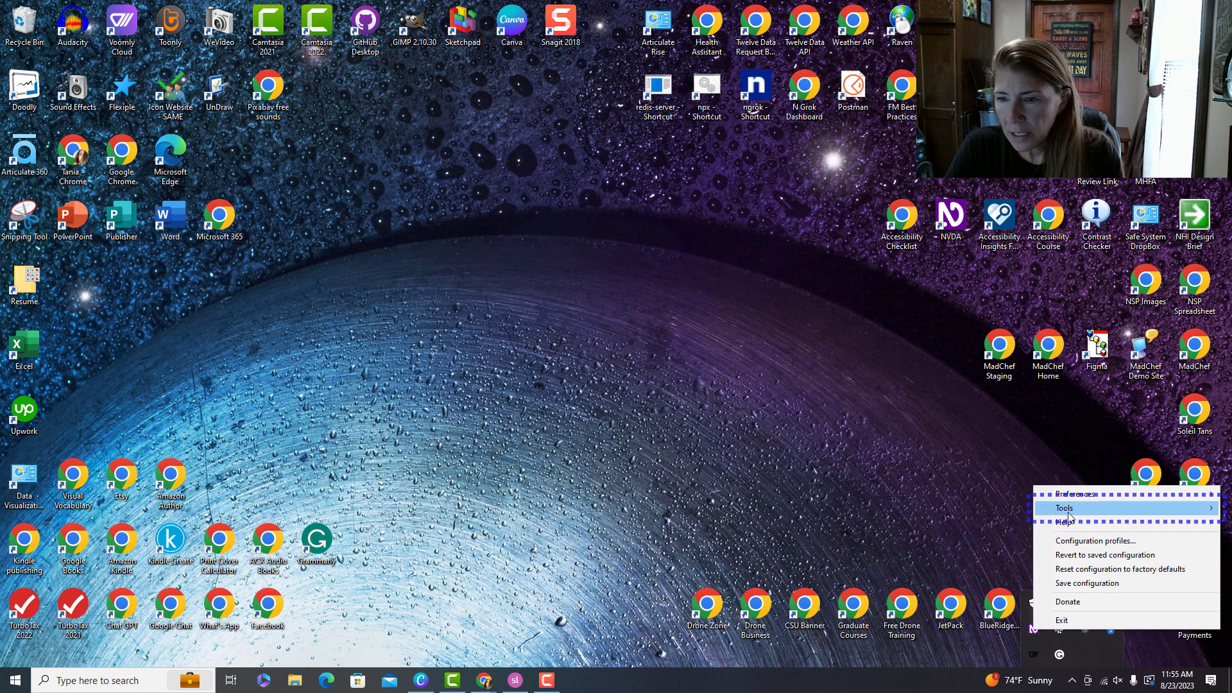
pyautogui.moveTo(1067, 510)
pyautogui.click(873, 522)
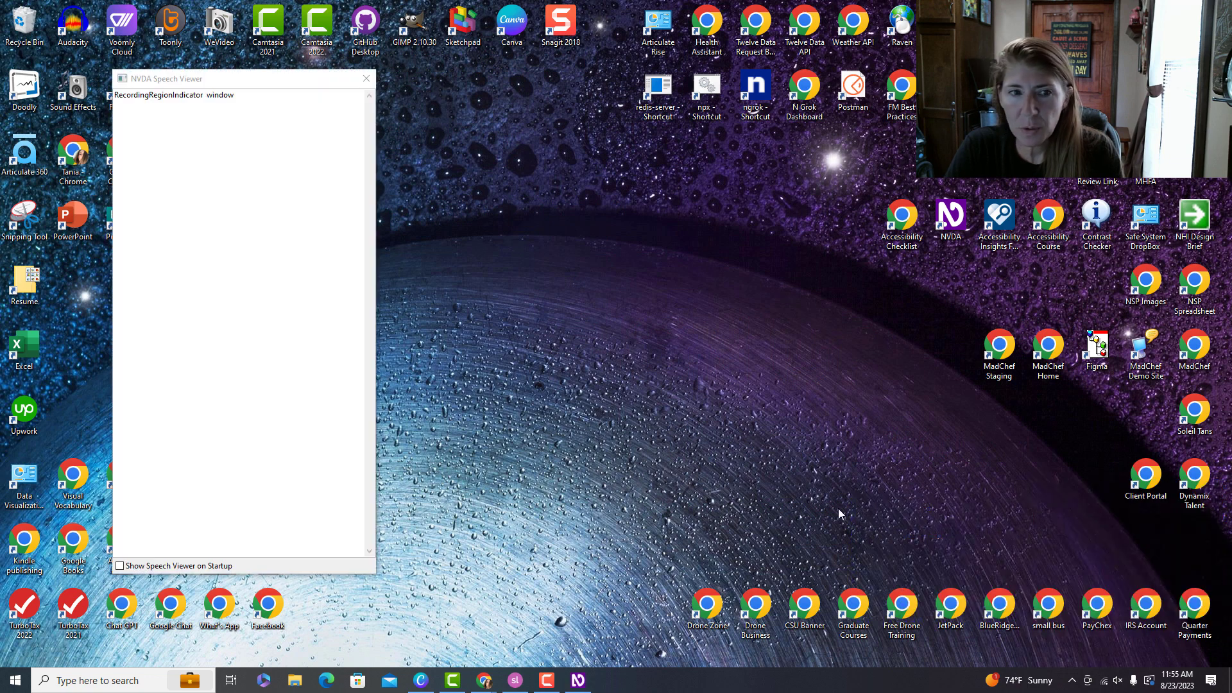
pyautogui.moveTo(236, 87); pyautogui.dragTo(181, 102)
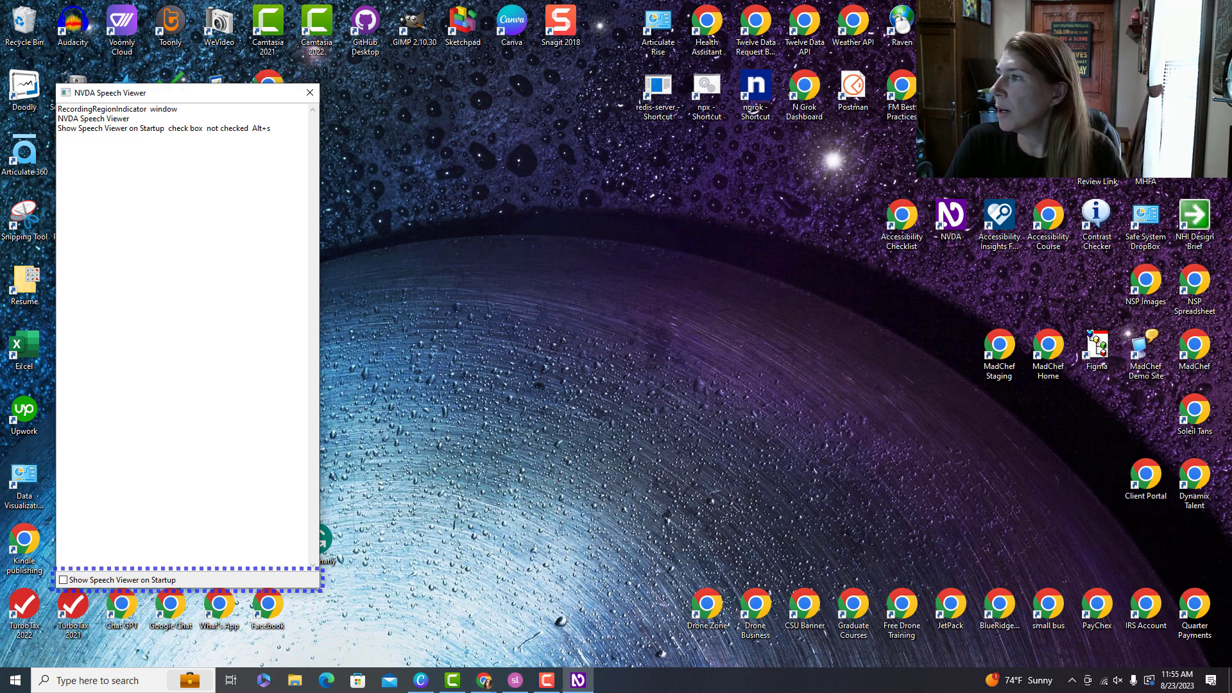
# Switch to the Accessible course in Chrome, move the Speech Viewer clear of the slide and return focus to the course page.
pyautogui.click(484, 680)
pyautogui.moveTo(228, 103); pyautogui.dragTo(182, 104)
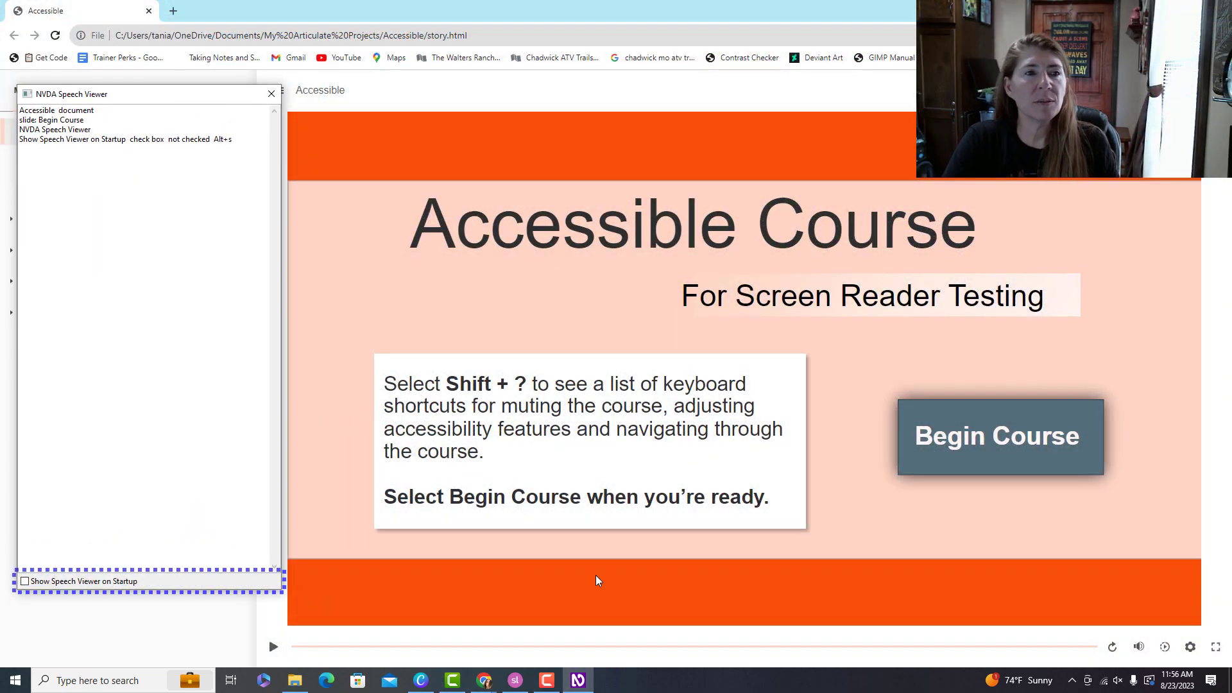
pyautogui.click(609, 100)
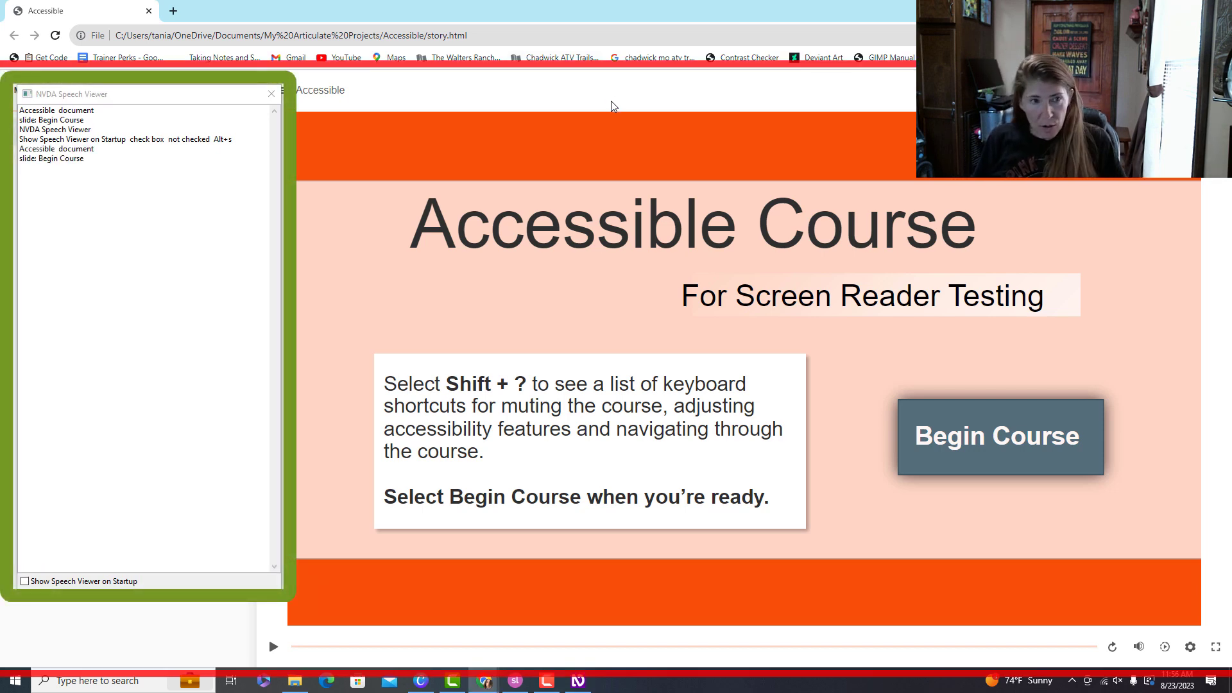
# Read through the Accessible Course title slide with the screen reader and activate Begin Course.
pyautogui.press('Down')
pyautogui.press('Down')
pyautogui.press('Down')
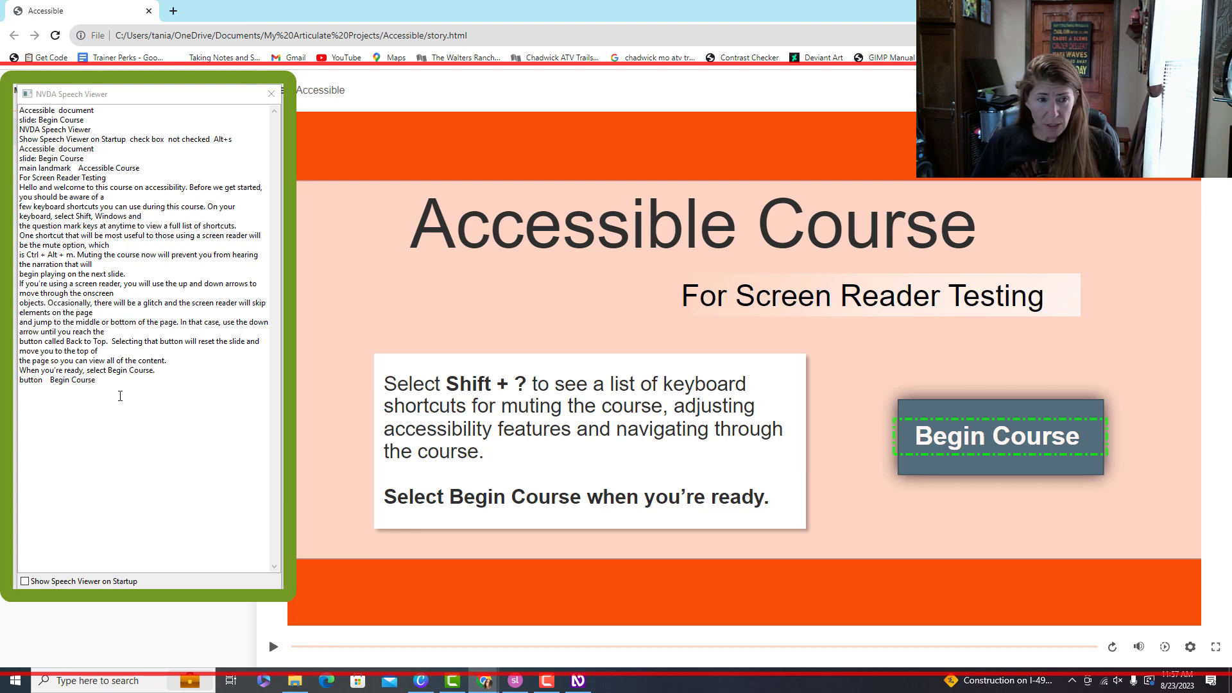
pyautogui.press('Return')
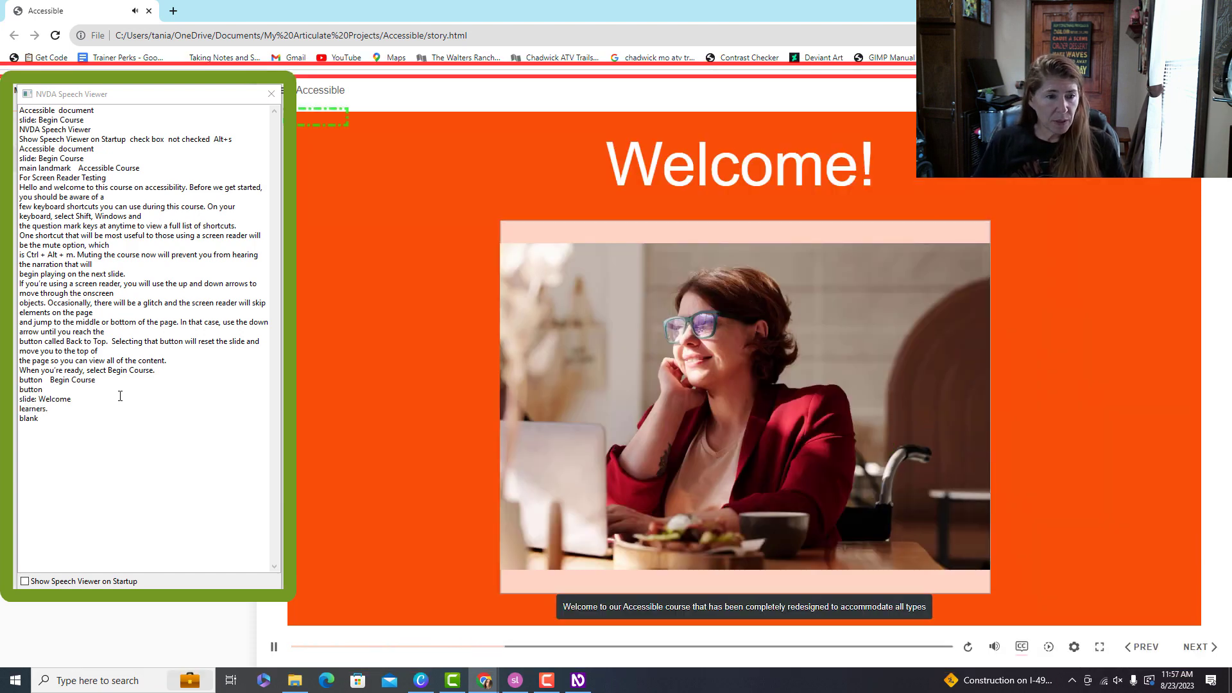
# Read the Welcome slide's heading and narration text with the screen reader and advance the course to the Video Promo slide.
pyautogui.press('Down')
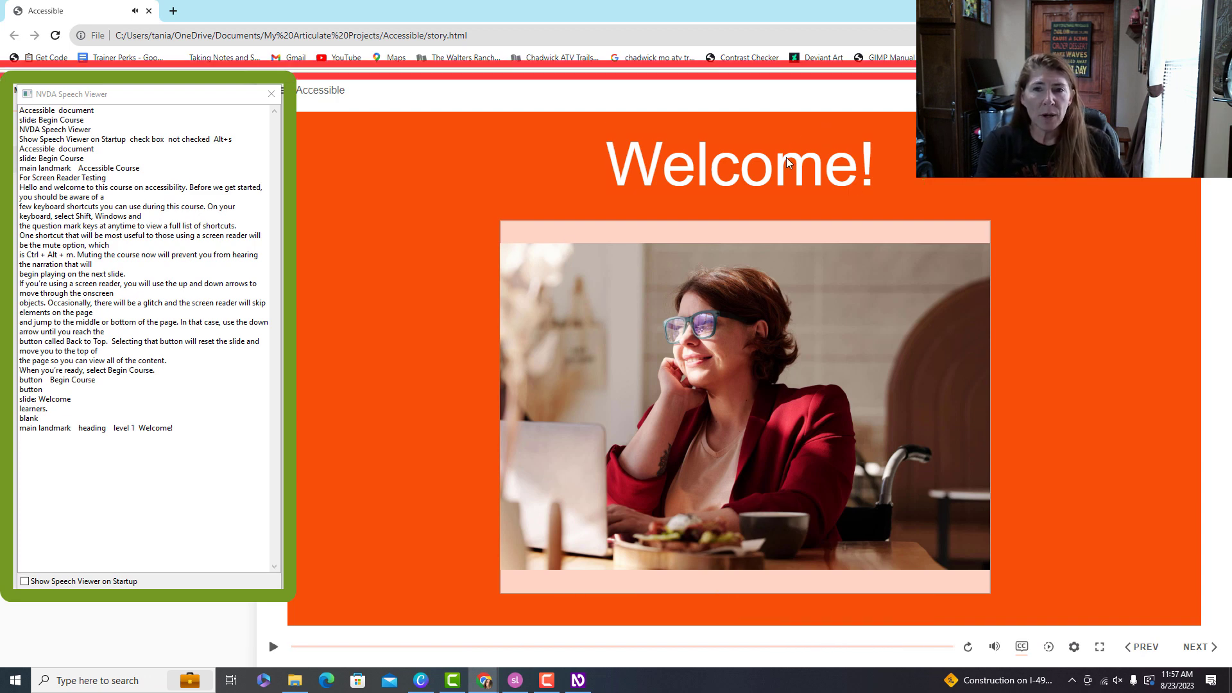
pyautogui.press('Down')
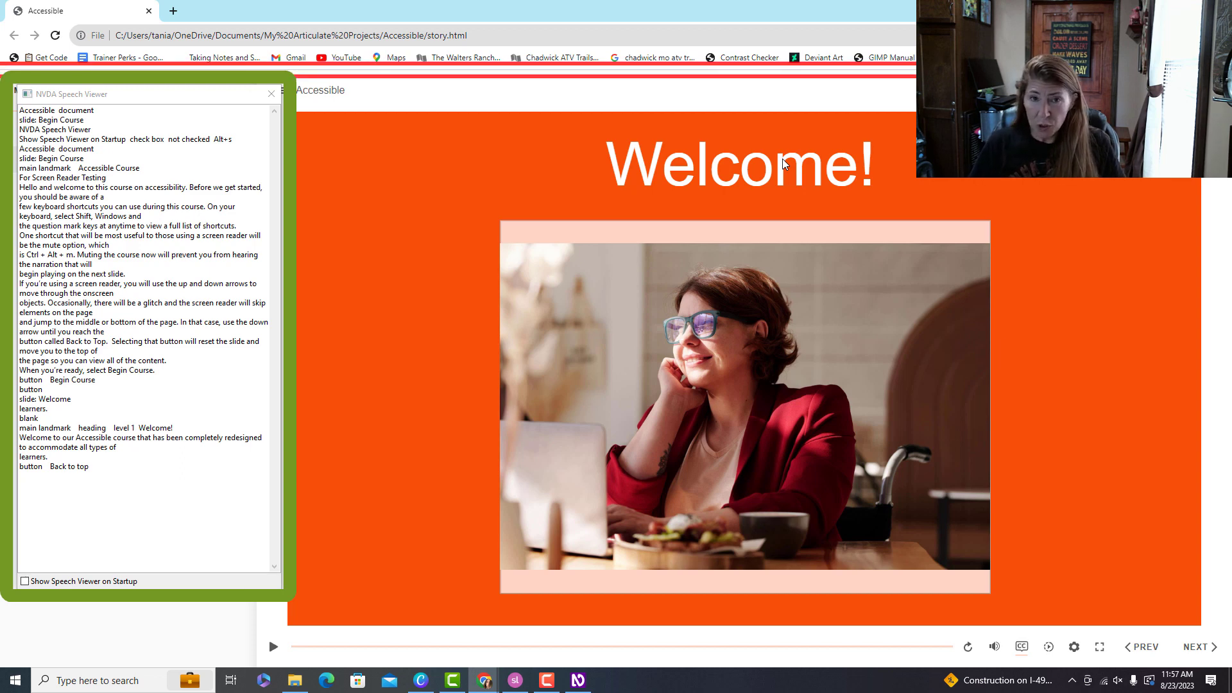
pyautogui.hotkey('ctrl', 'alt', '.')
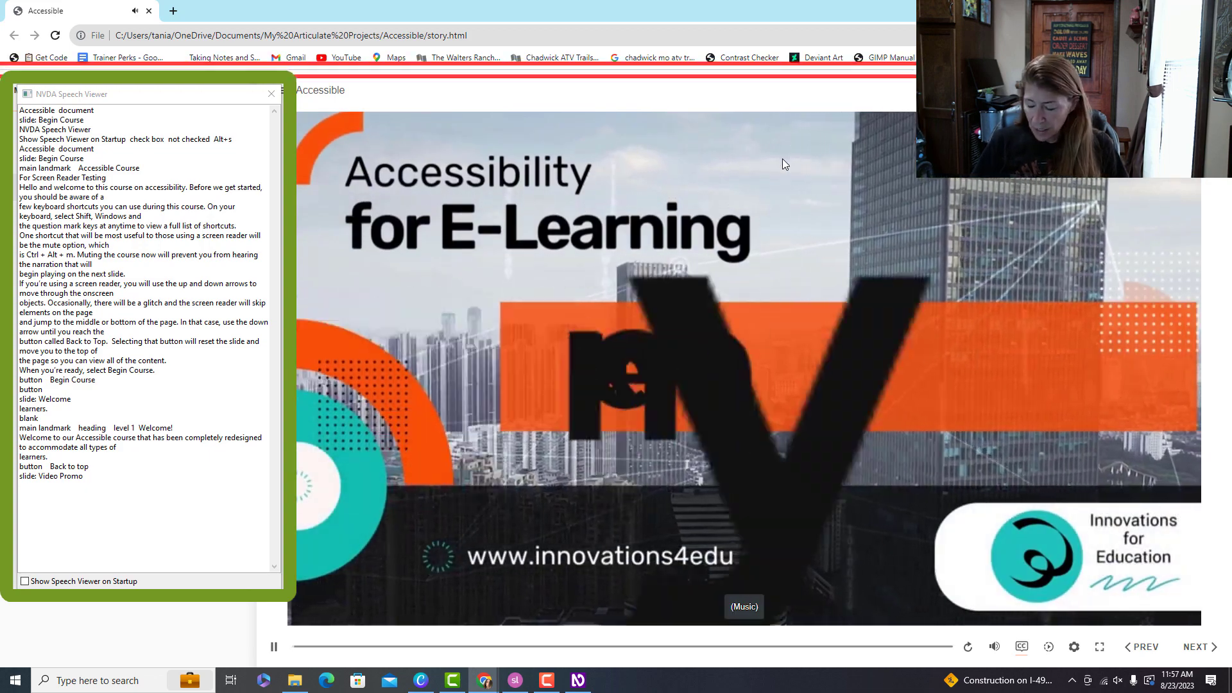
# Read the Video Promo slide's setting description and transcript with the screen reader, and advance to the Section 1 slide.
pyautogui.press('Down')
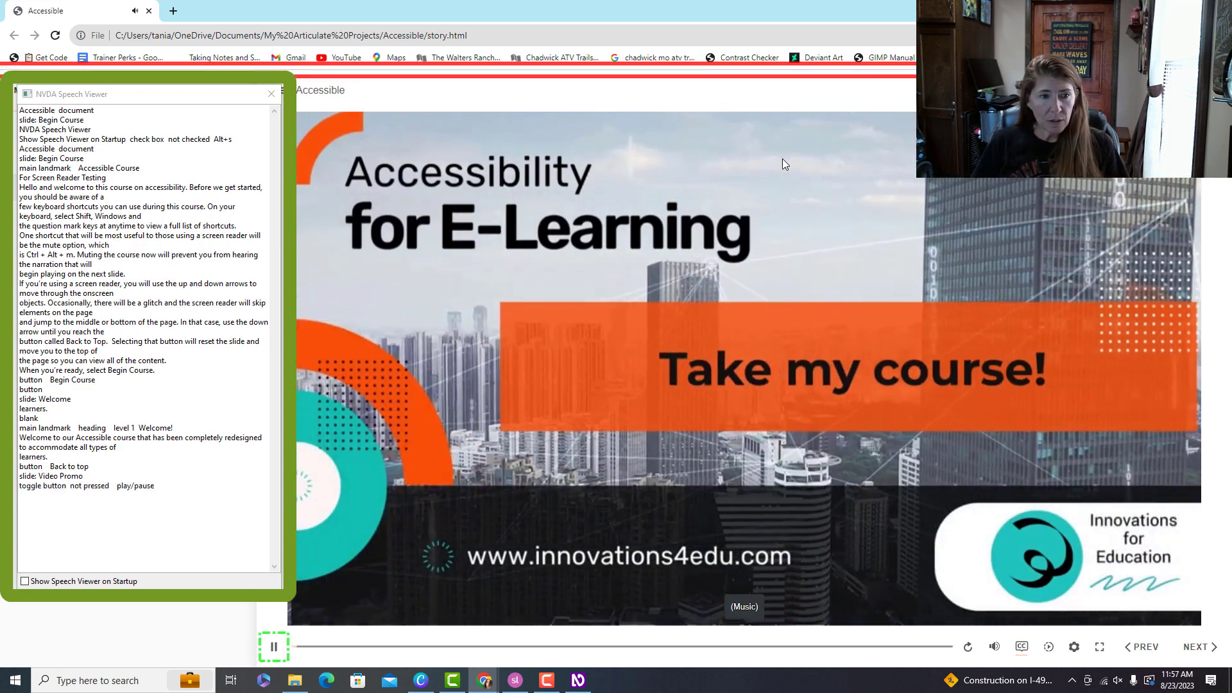
pyautogui.press('Down')
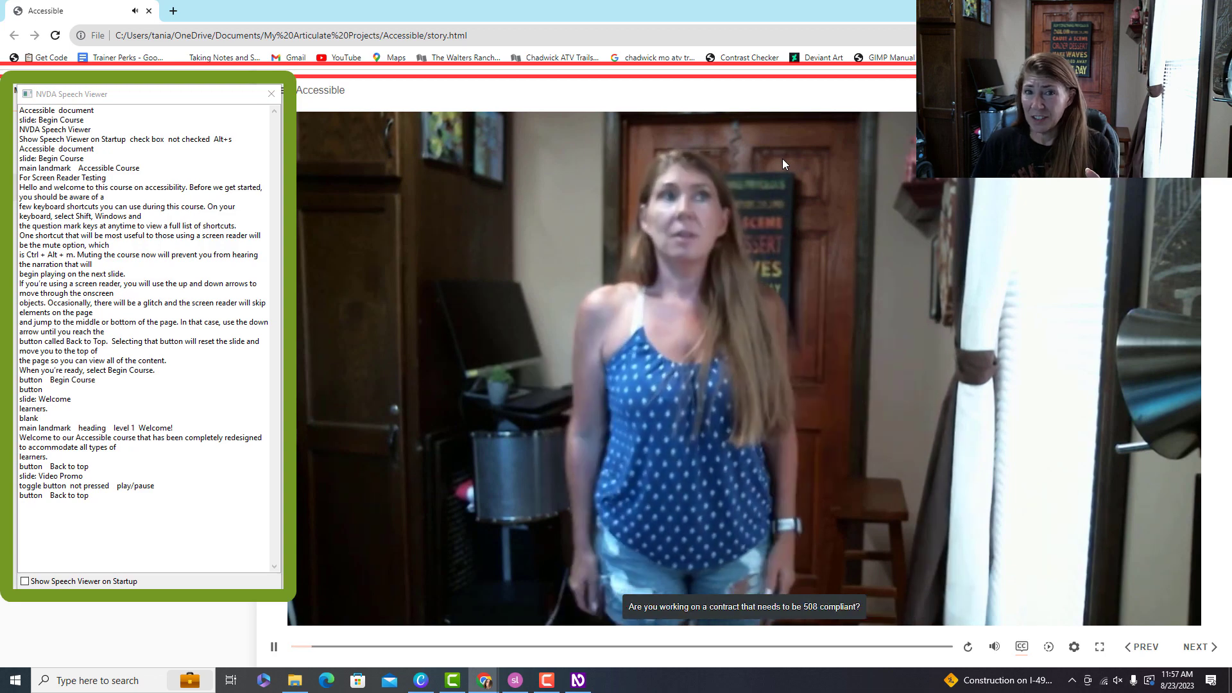
pyautogui.press('Down')
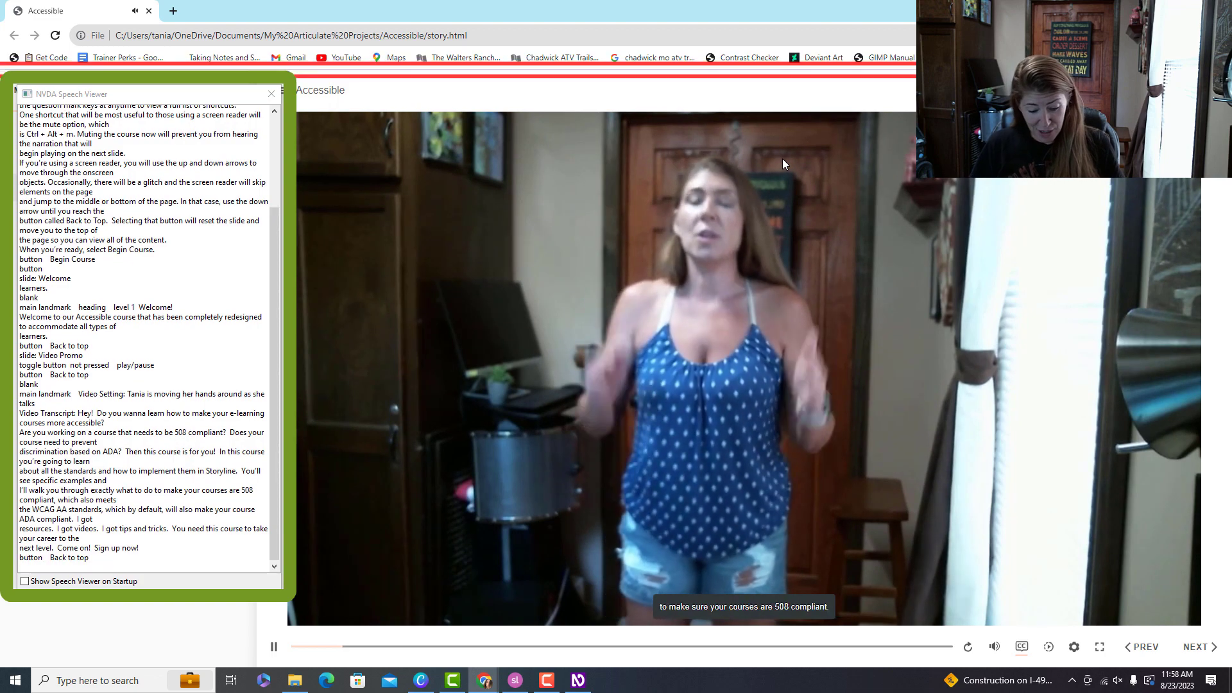
pyautogui.hotkey('ctrl', 'alt', '.')
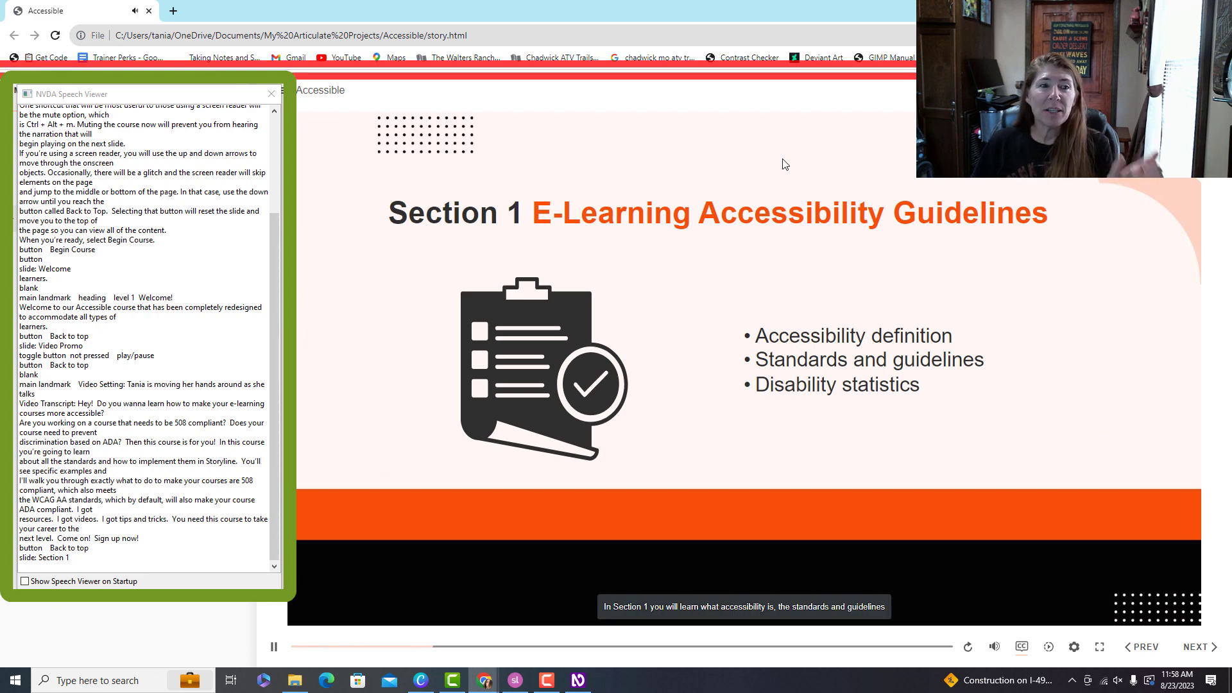
# Read the Section 1 slide from its heading through the Back to top button, and advance to the WCAG Guidelines are Helpful slide.
pyautogui.press('Tab')
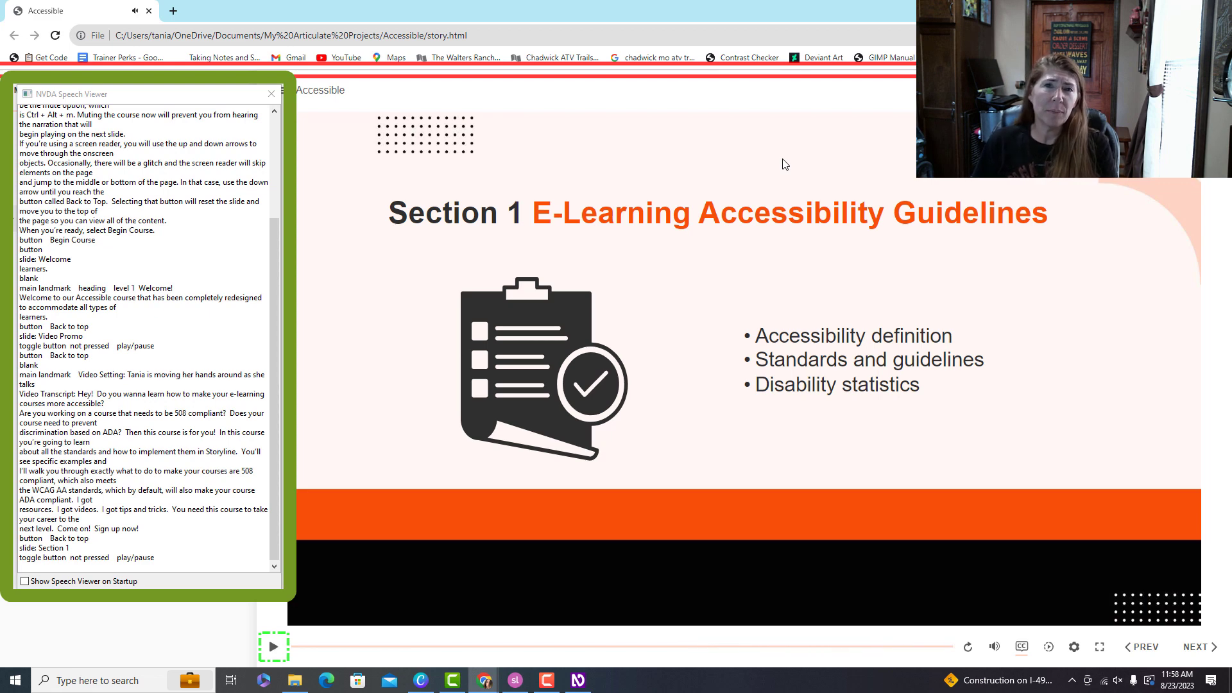
pyautogui.press('Tab')
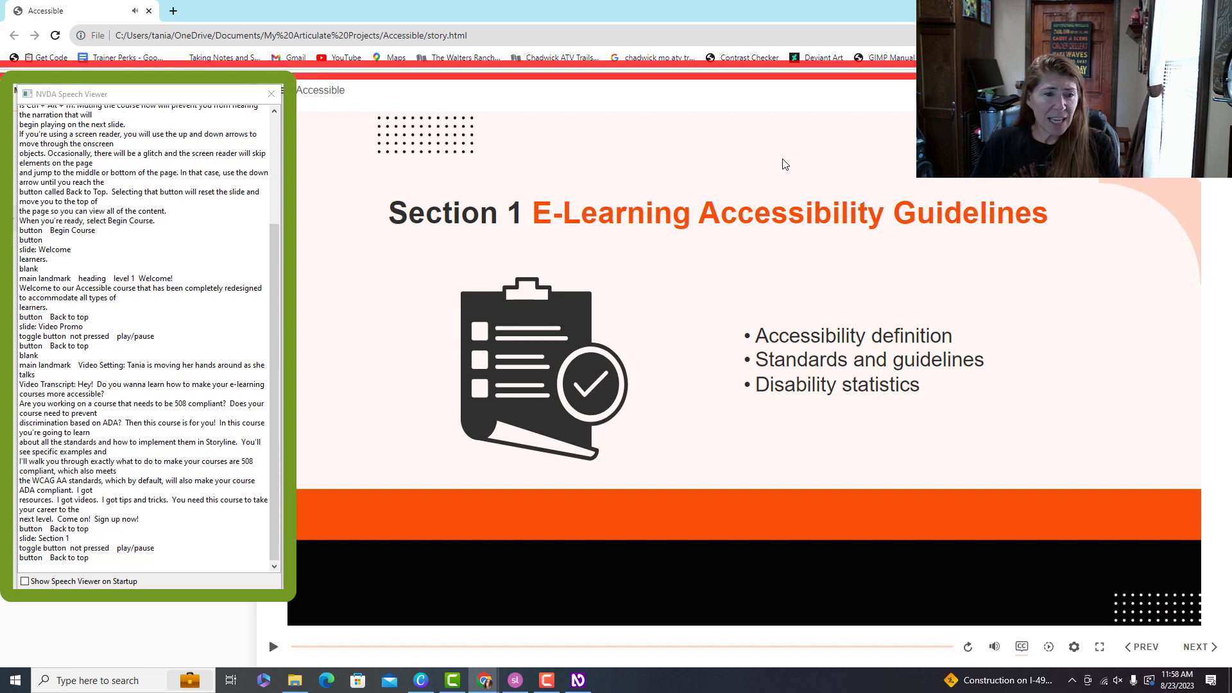
pyautogui.press('Tab')
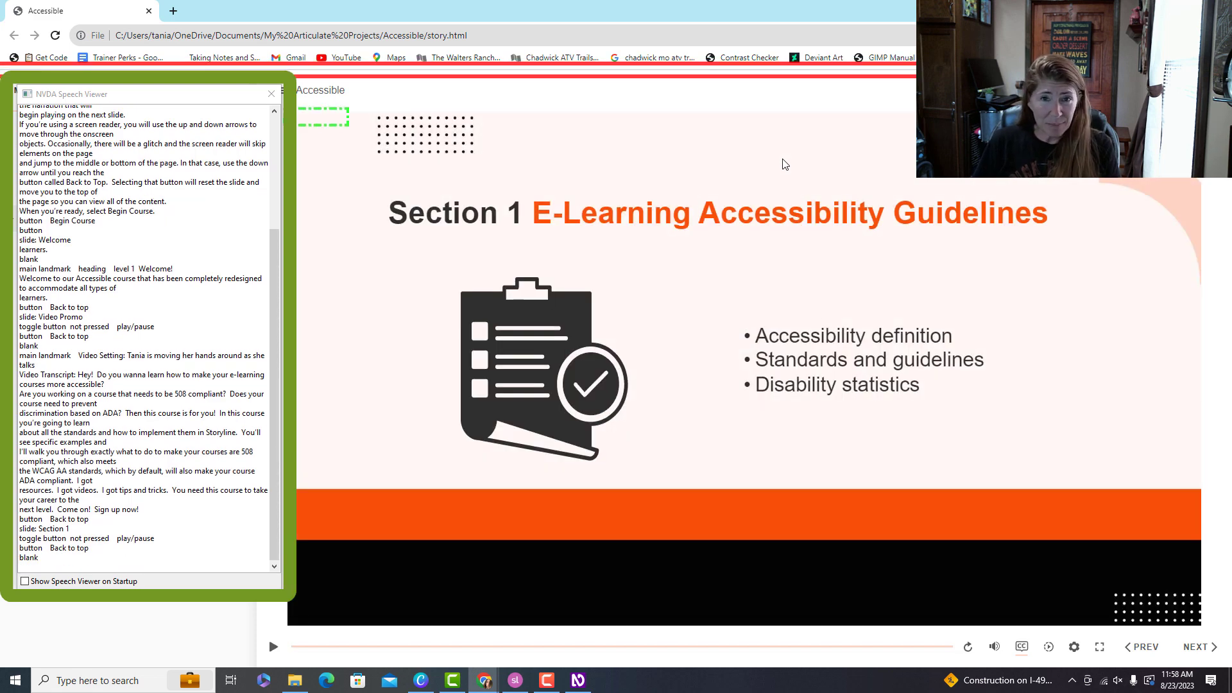
pyautogui.press('Down')
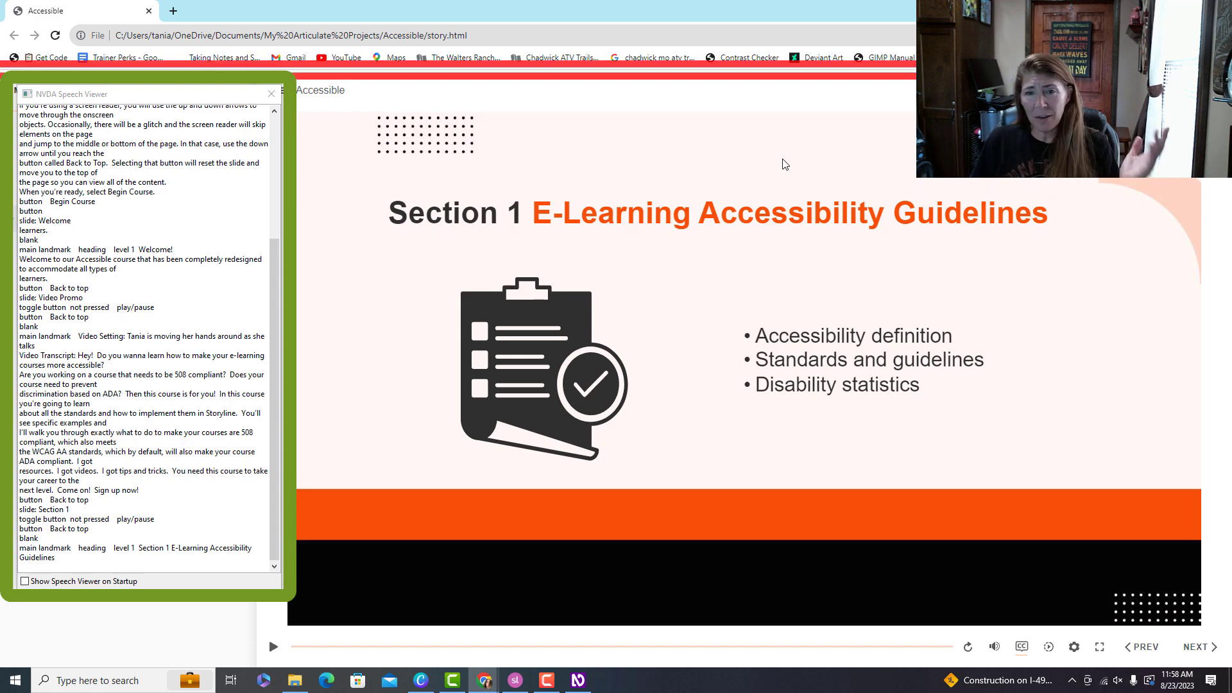
pyautogui.press('Down')
pyautogui.press('Down')
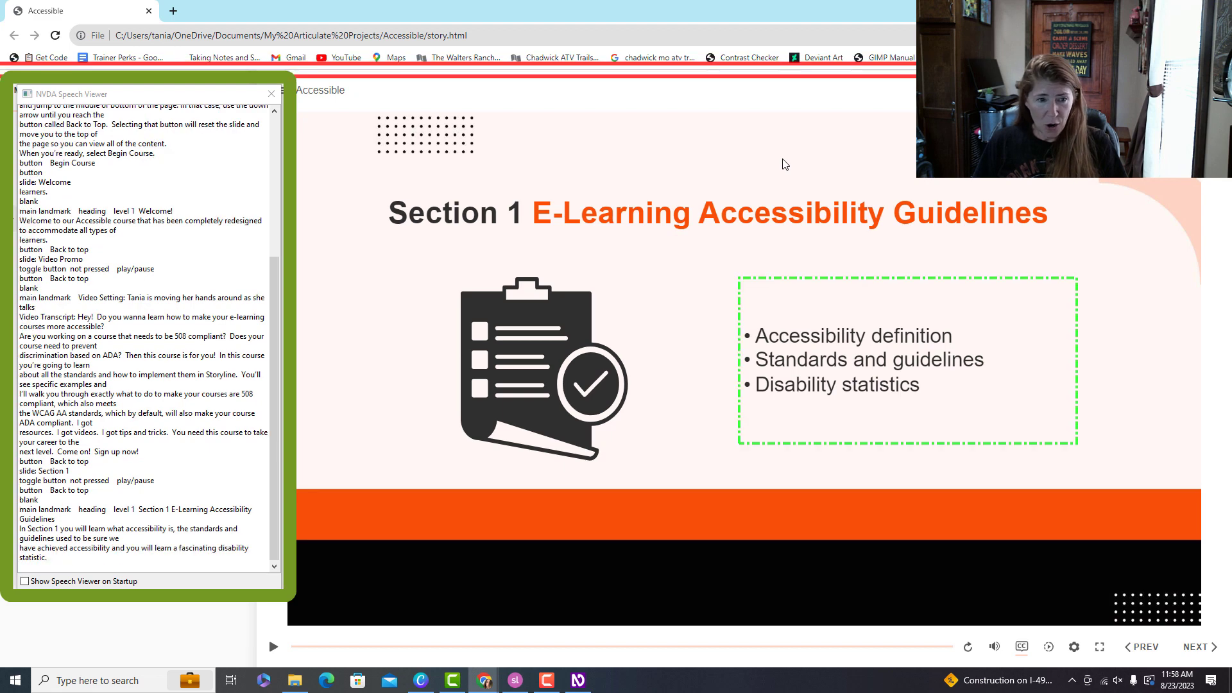
pyautogui.press('Down')
pyautogui.press('Down')
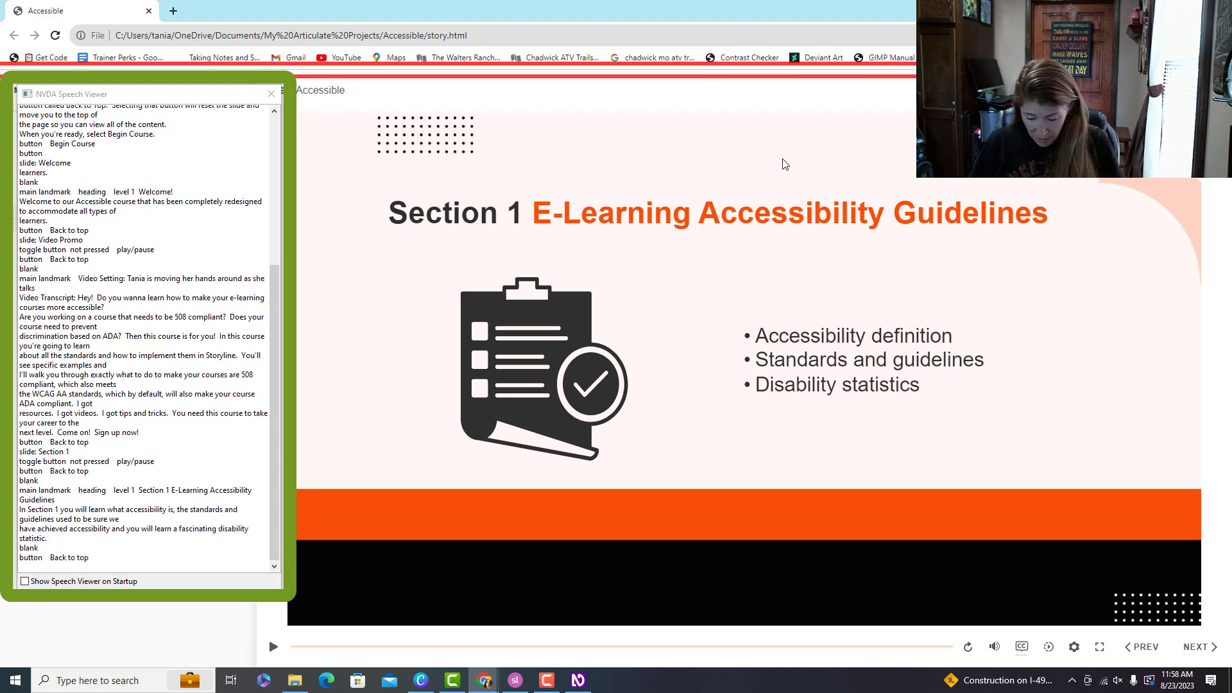
pyautogui.hotkey('ctrl', 'alt', '.')
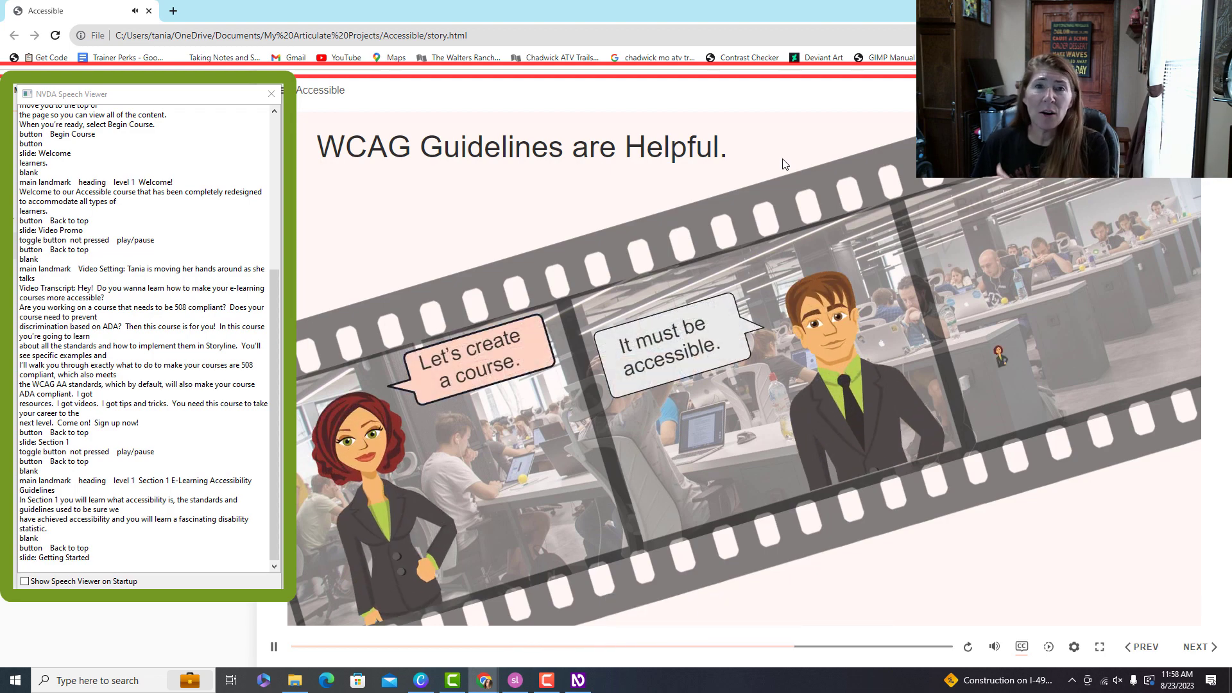
# Step the screen reader through the playback controls to the film strip graphic and heading of the WCAG Guidelines are Helpful slide.
pyautogui.press('Tab')
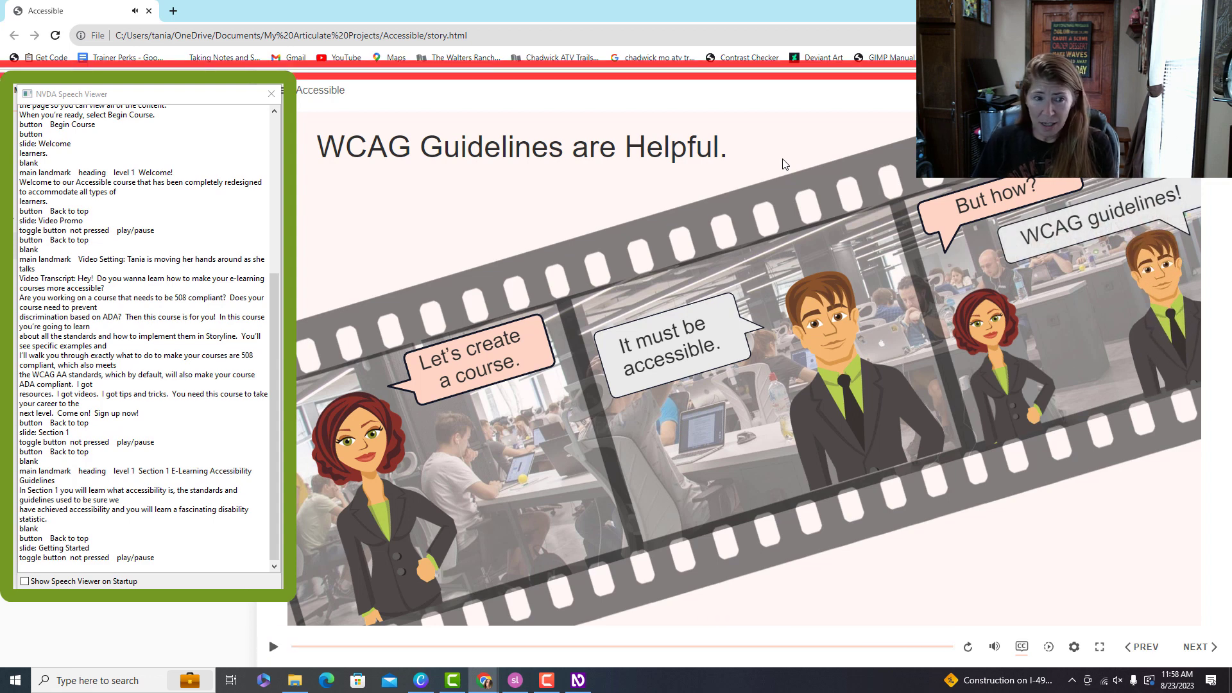
pyautogui.press('Tab')
pyautogui.press('Tab')
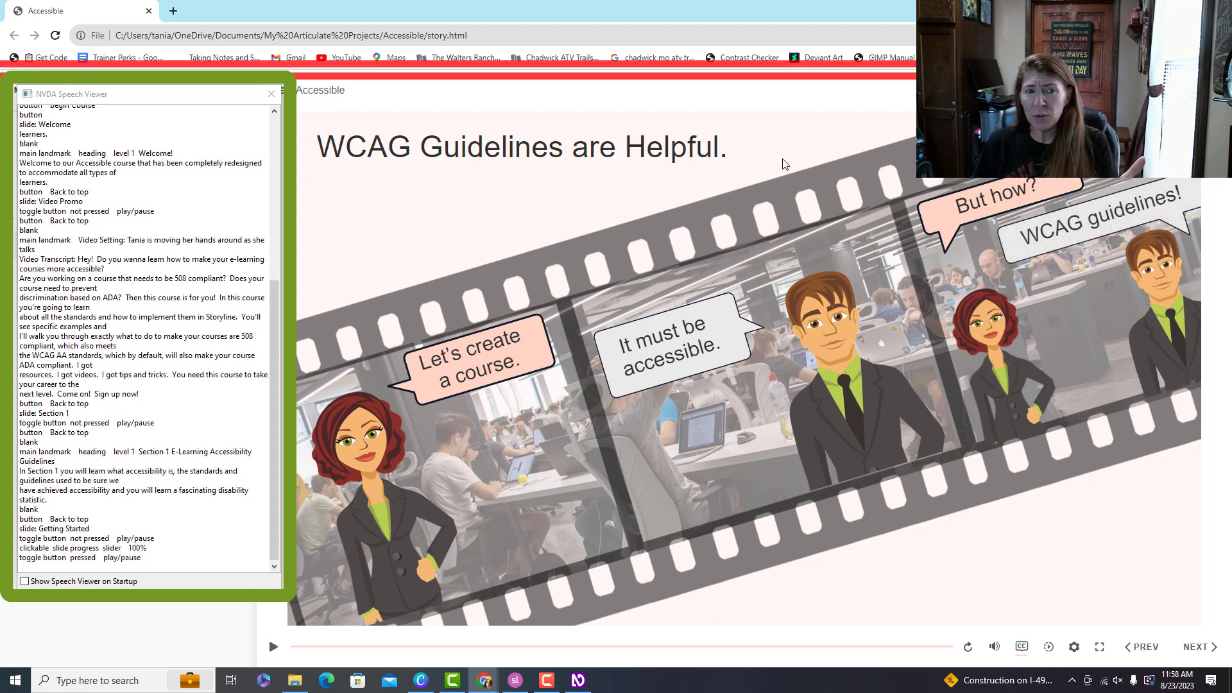
pyautogui.press('Tab')
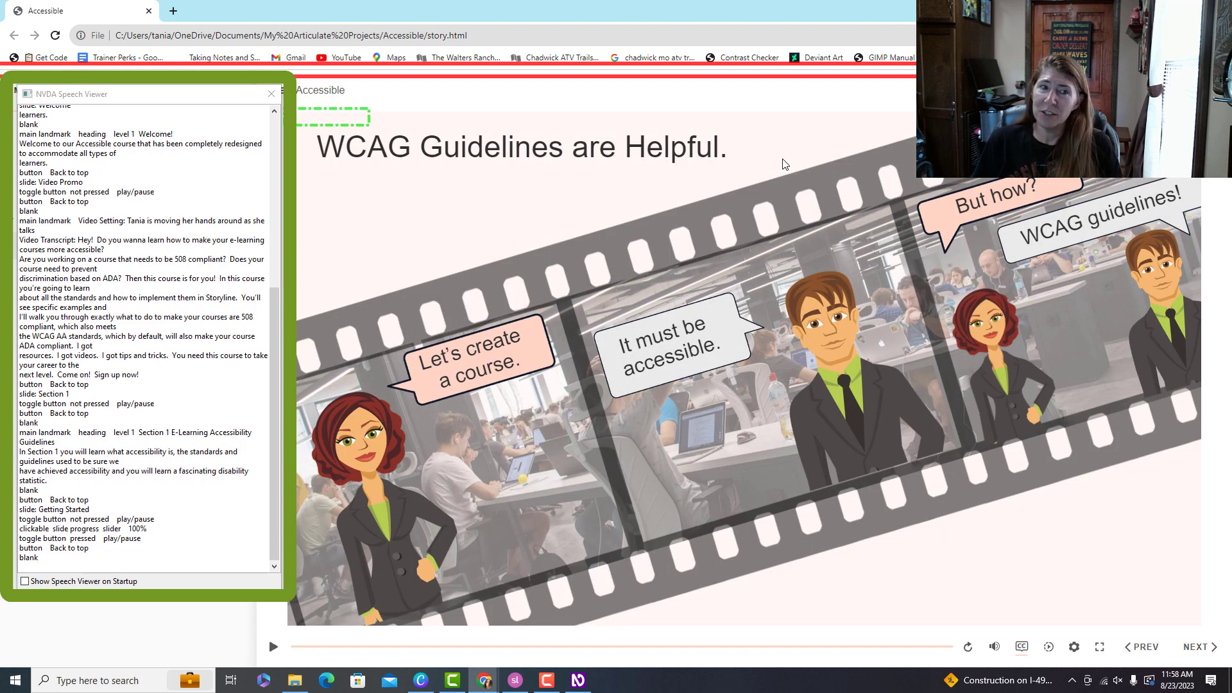
pyautogui.press('Tab')
pyautogui.press('Tab')
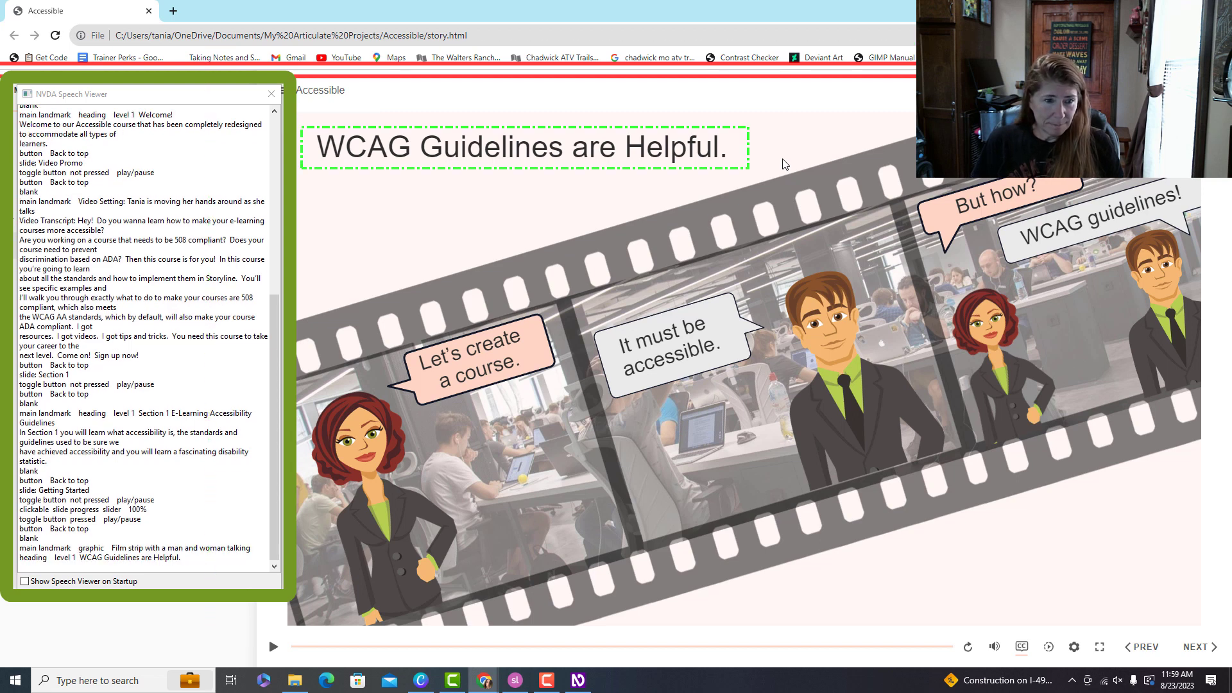
# Read the film strip slide's narration and character conversation line by line, down to the Back to top button.
pyautogui.press('Down')
pyautogui.press('Down')
pyautogui.press('Down')
pyautogui.press('Down')
pyautogui.press('Down')
pyautogui.press('Down')
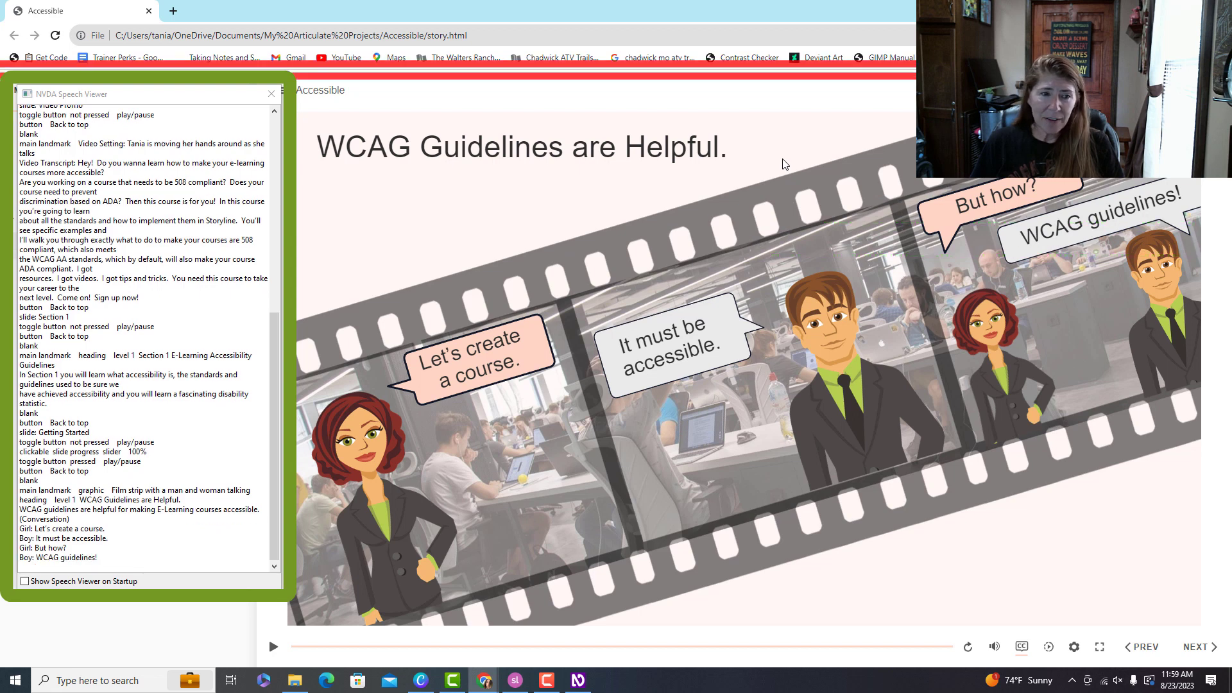
pyautogui.press('Down')
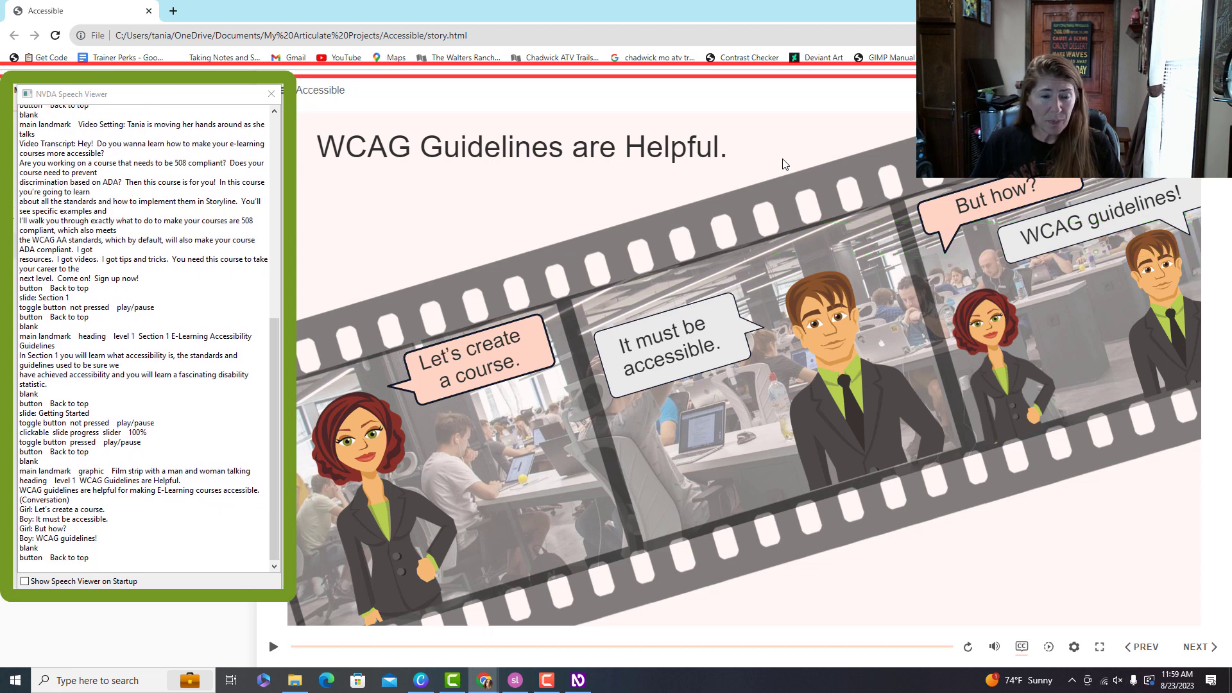
# Move the screen reader through all the player controls to Next and advance to the What the Standards? slide.
pyautogui.press('Down')
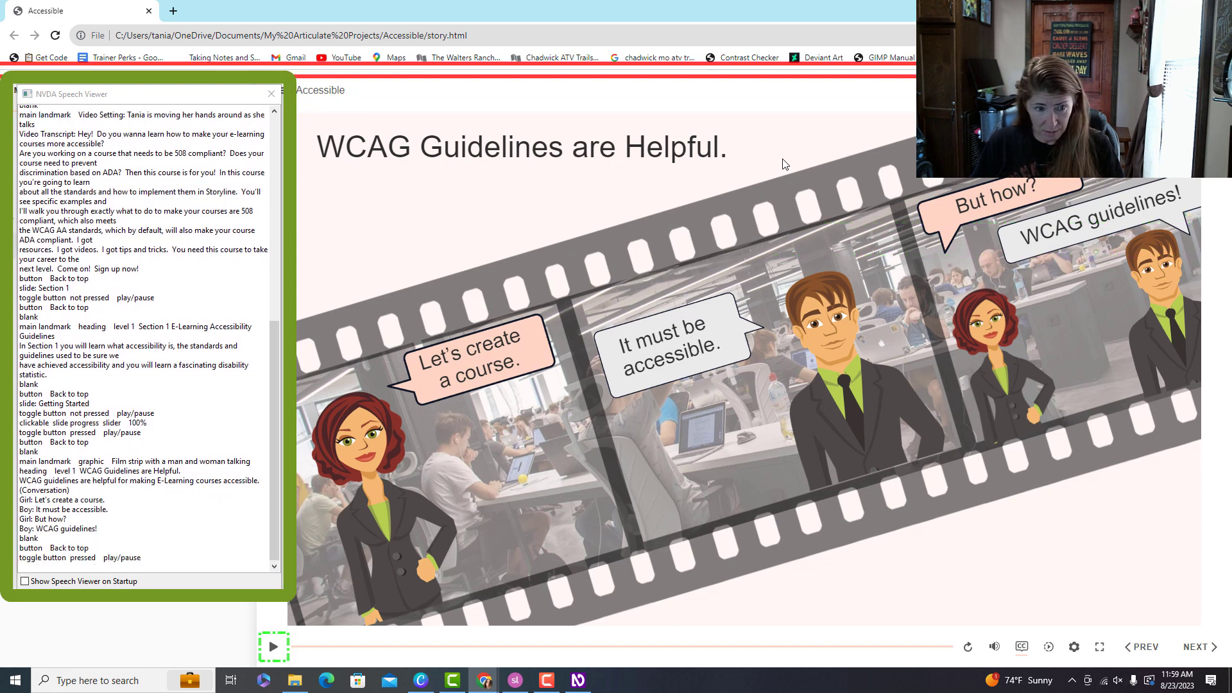
pyautogui.press('Down')
pyautogui.press('Down')
pyautogui.press('Down')
pyautogui.press('Down')
pyautogui.press('Down')
pyautogui.press('Down')
pyautogui.press('Down')
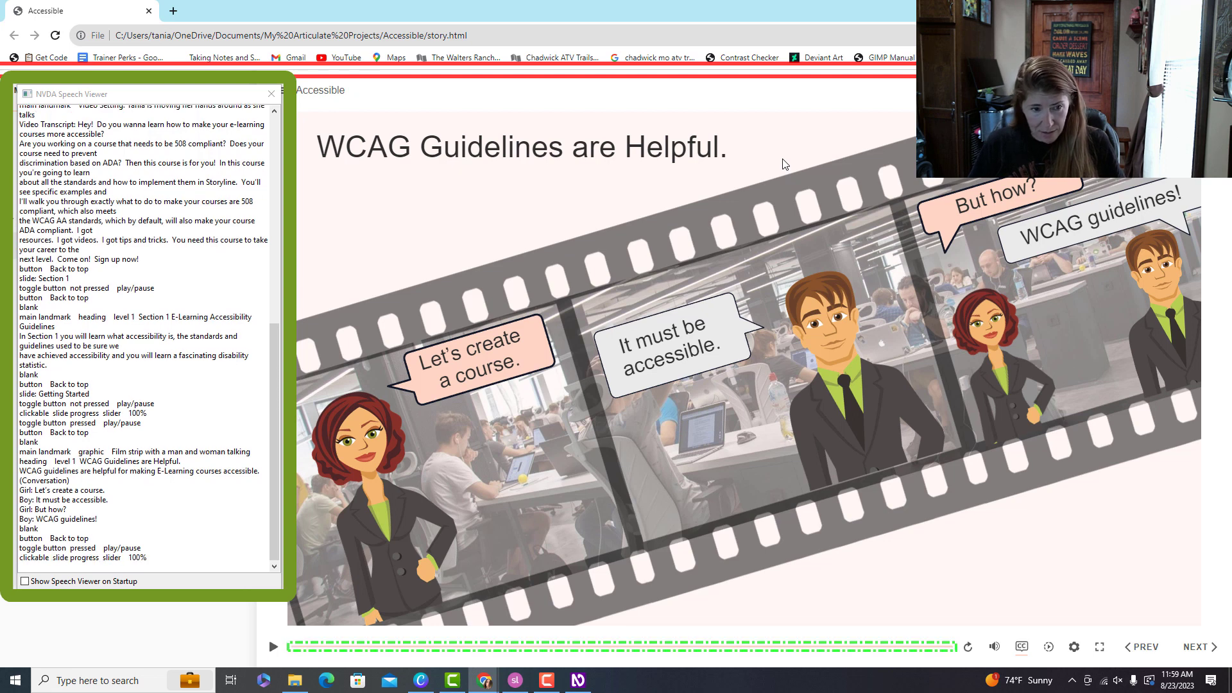
pyautogui.press('Down')
pyautogui.press('Down')
pyautogui.press('Down')
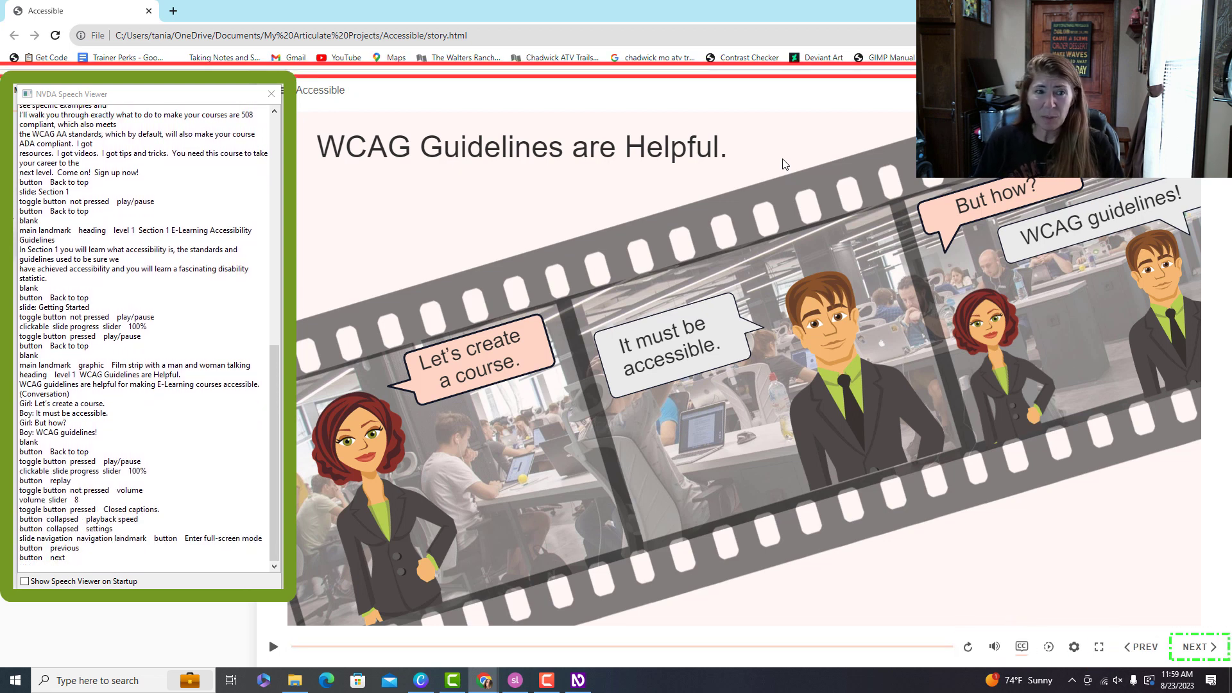
pyautogui.press('Return')
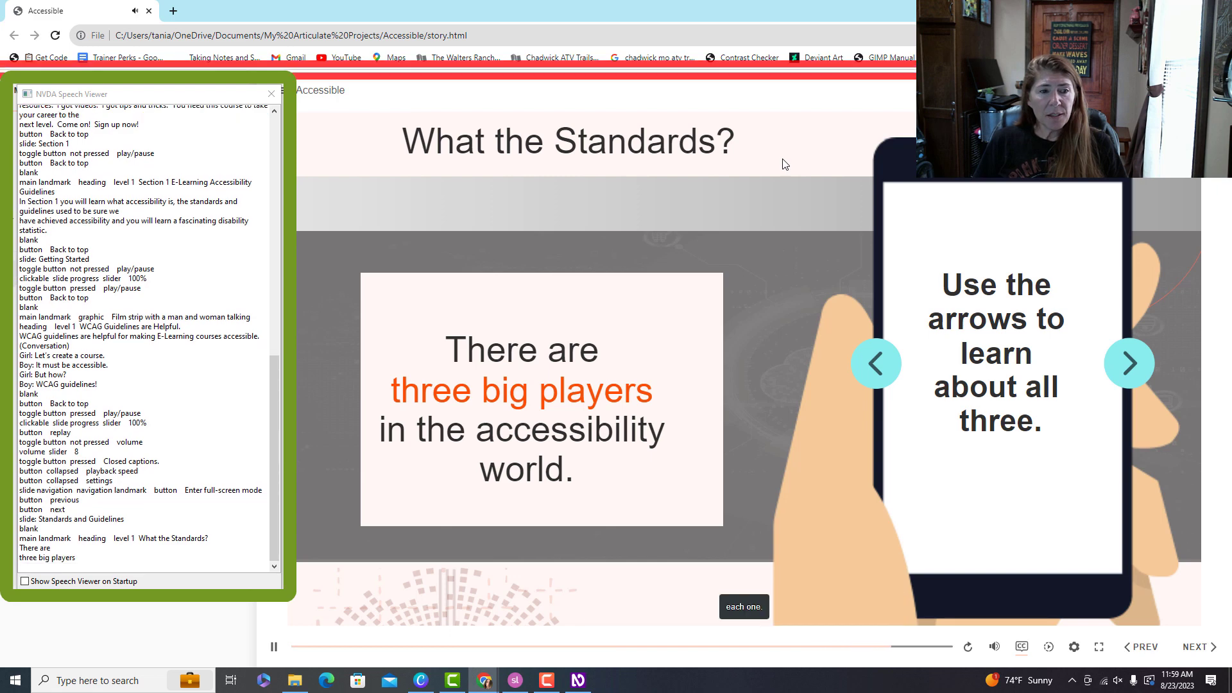
# Read the What the Standards? slide up to the phone's forward arrow and show the ADA description.
pyautogui.press('Tab')
pyautogui.press('Tab')
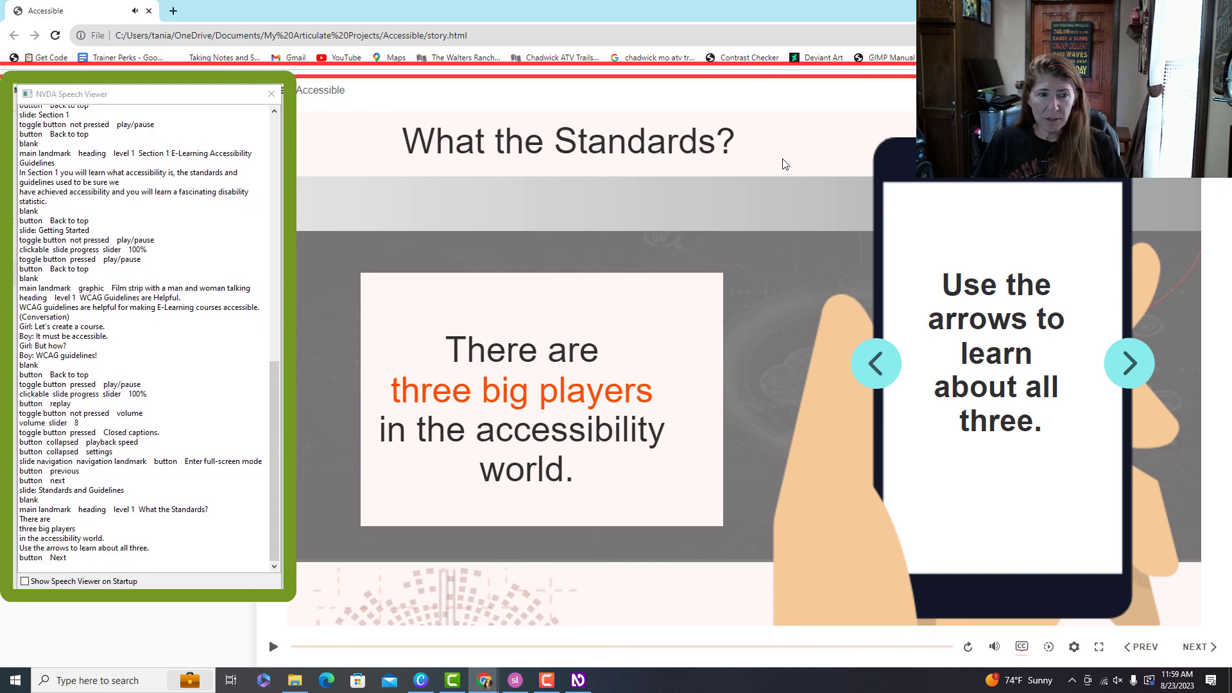
pyautogui.press('Tab')
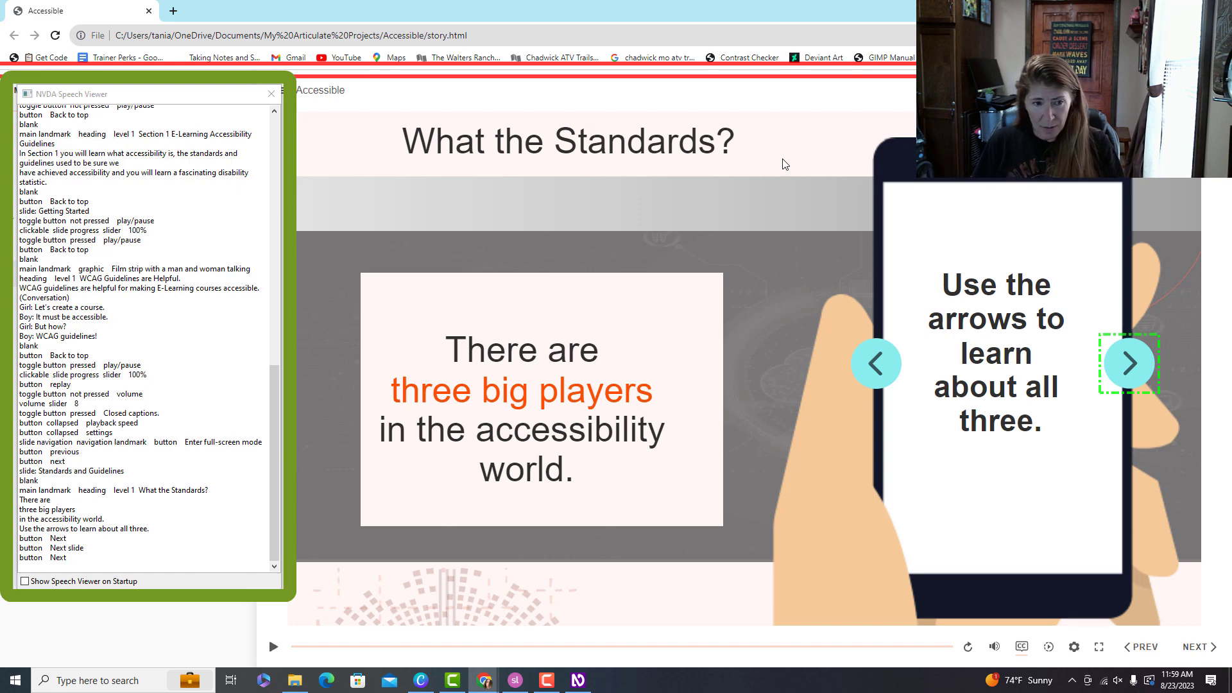
pyautogui.press('Return')
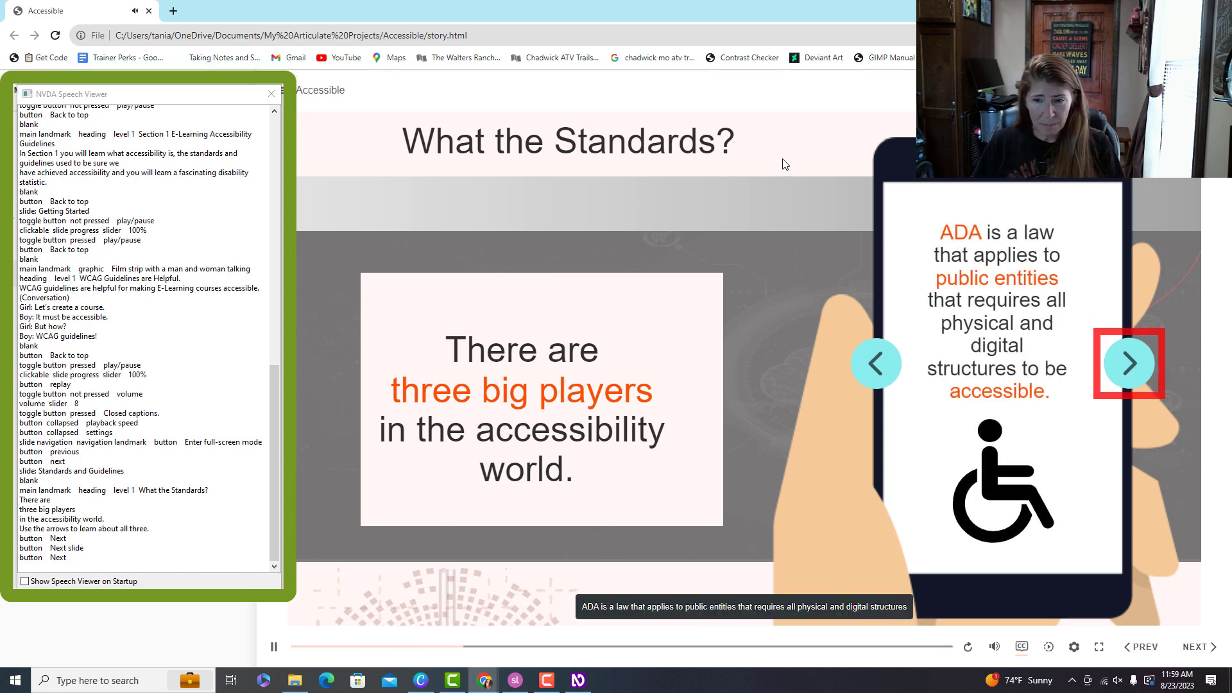
# Read the ADA description with the screen reader and advance the phone through the 508 and WCAG descriptions.
pyautogui.press('Tab')
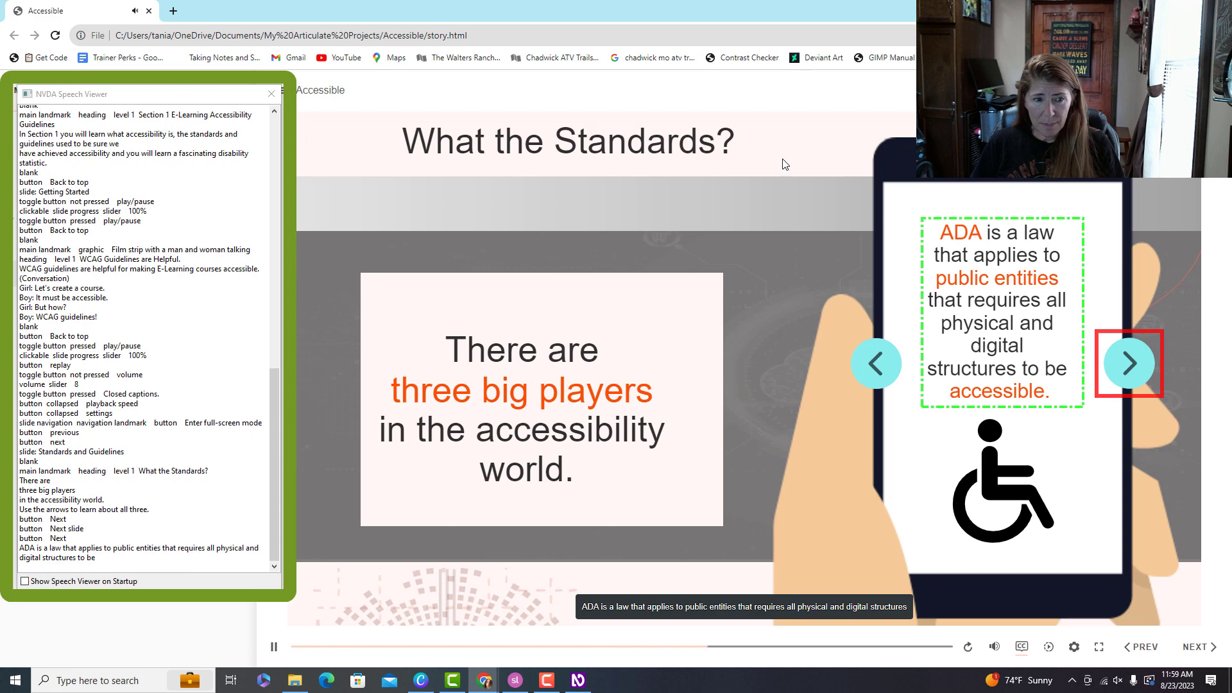
pyautogui.press('Tab')
pyautogui.press('Return')
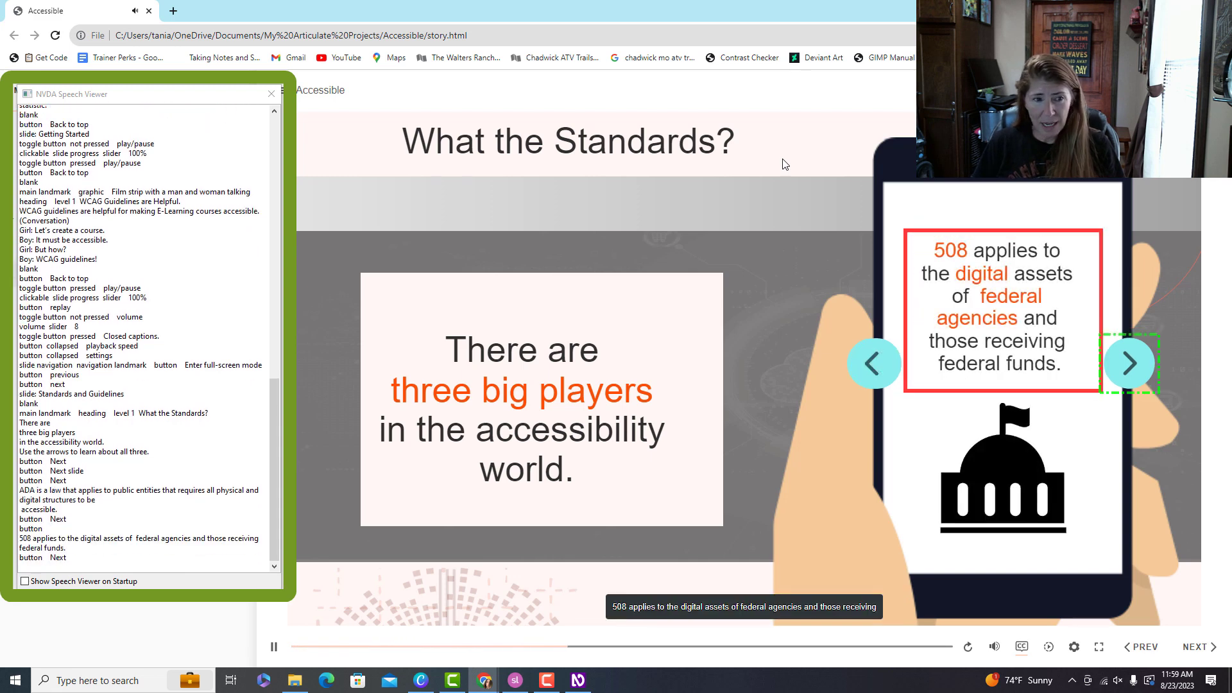
pyautogui.press('Return')
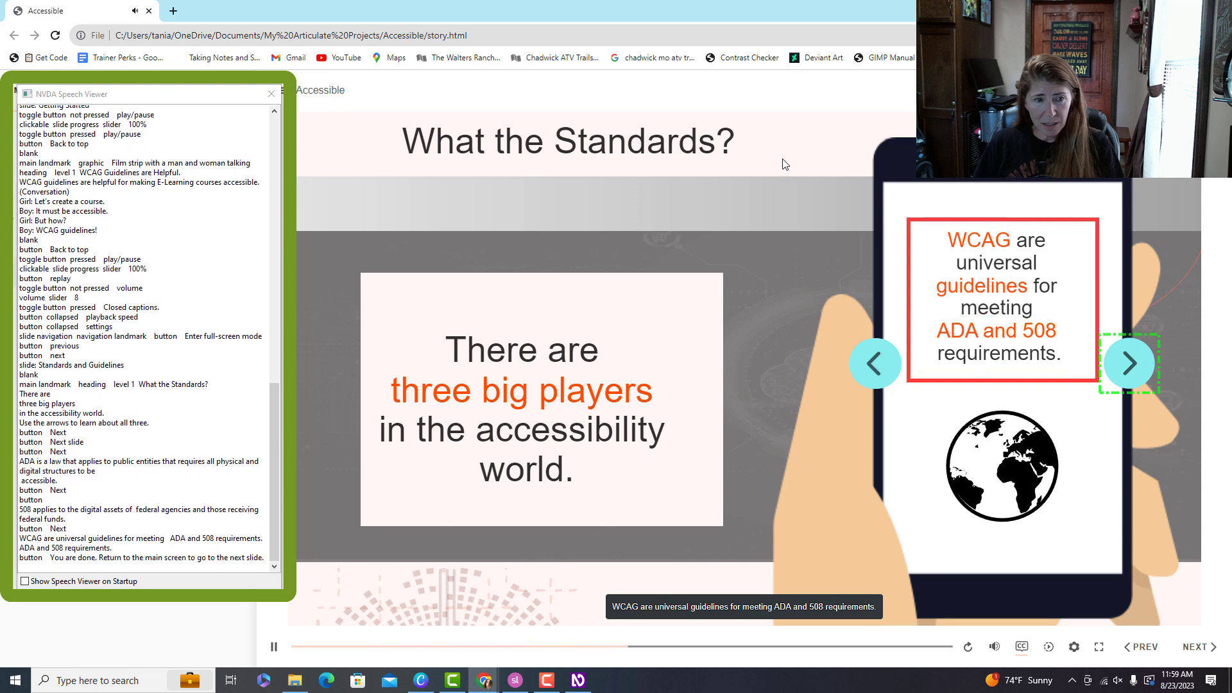
# Check the buttons after the last WCAG description with the screen reader, and use Next slide to open the Knowledge Check.
pyautogui.press('Tab')
pyautogui.hotkey('shift', 'Tab')
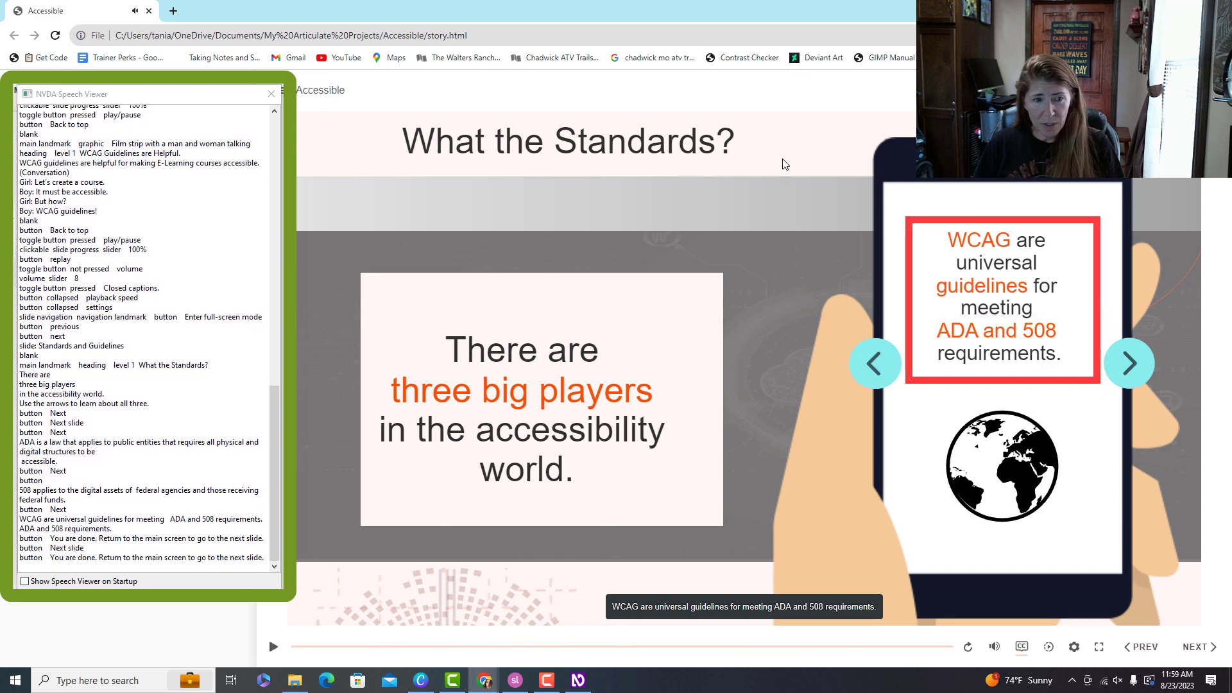
pyautogui.press('Tab')
pyautogui.press('Tab')
pyautogui.press('Tab')
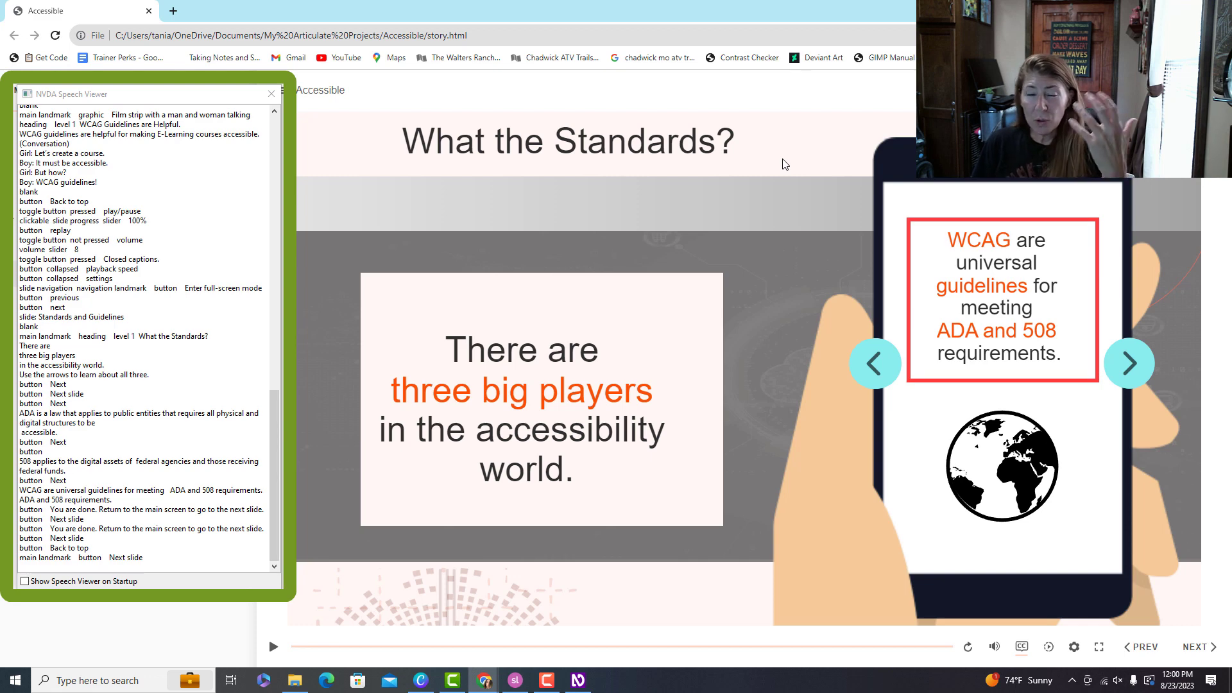
pyautogui.press('Return')
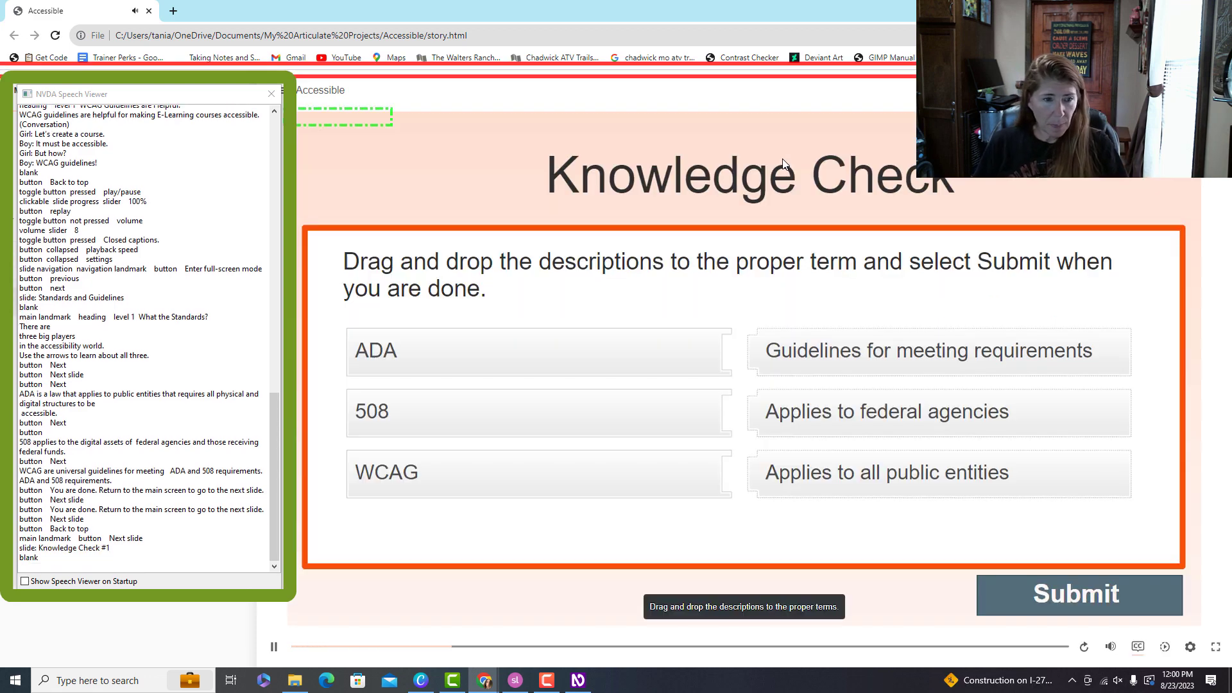
# Read the Knowledge Check drag-and-drop slide with the screen reader.
pyautogui.press('Tab')
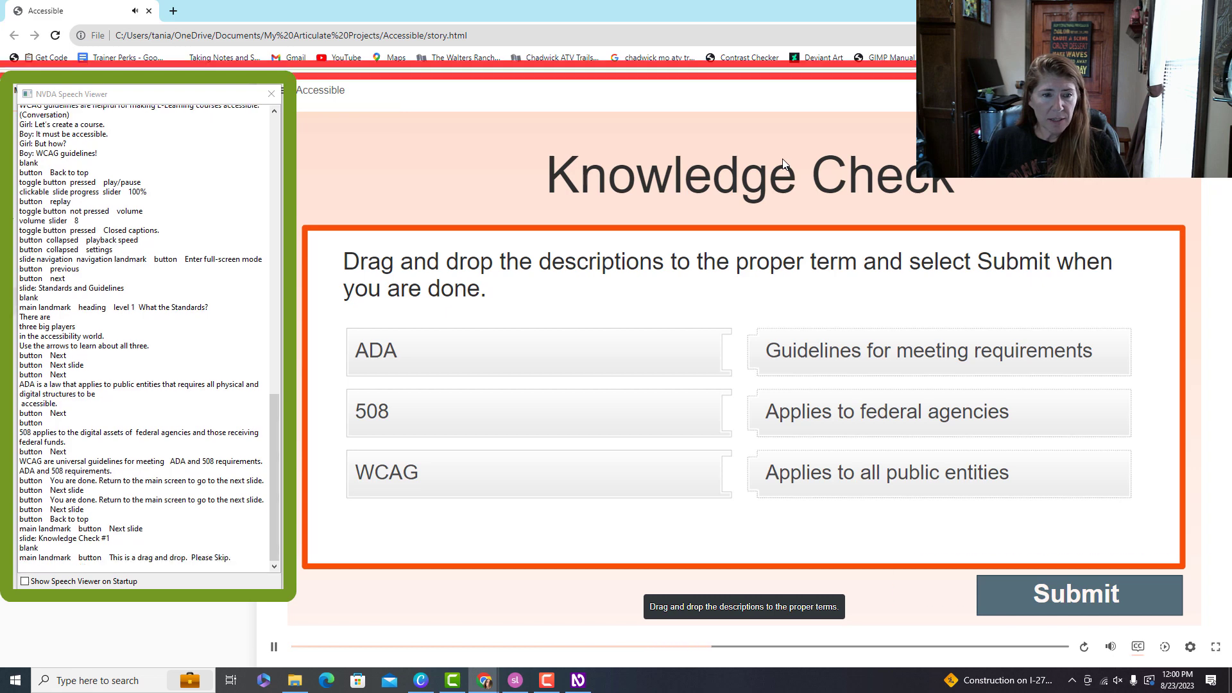